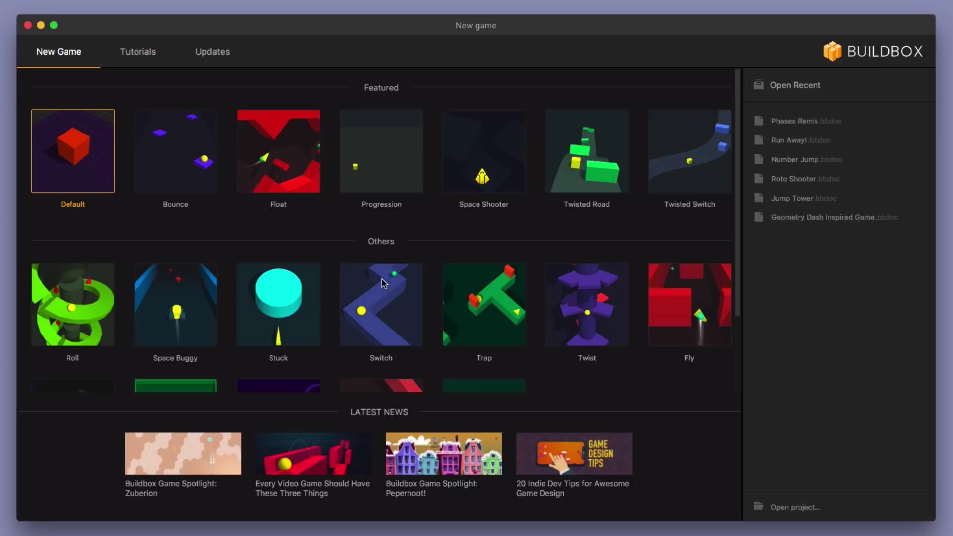
- Start a game from the Default template, open 3D World, and delete its Cube and Ground
double_click(75, 176)
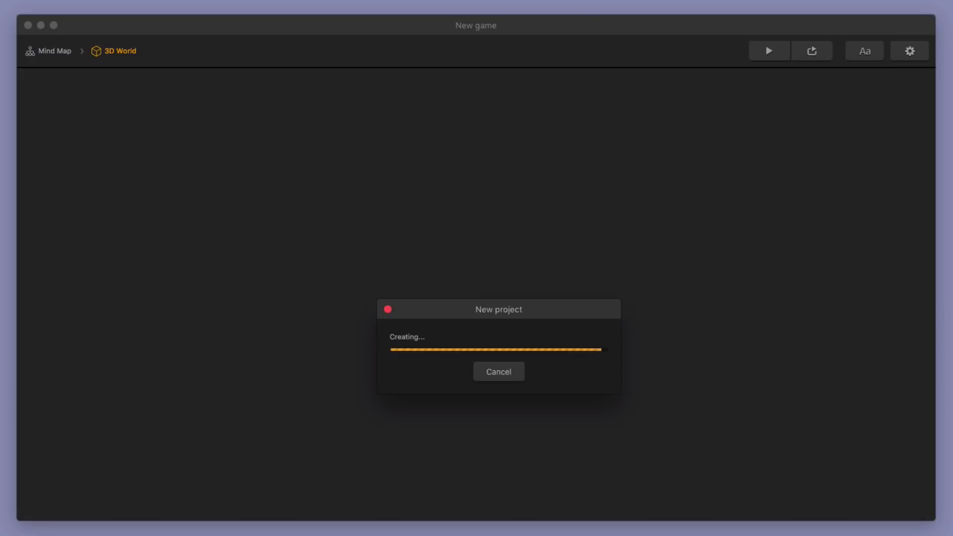
double_click(574, 342)
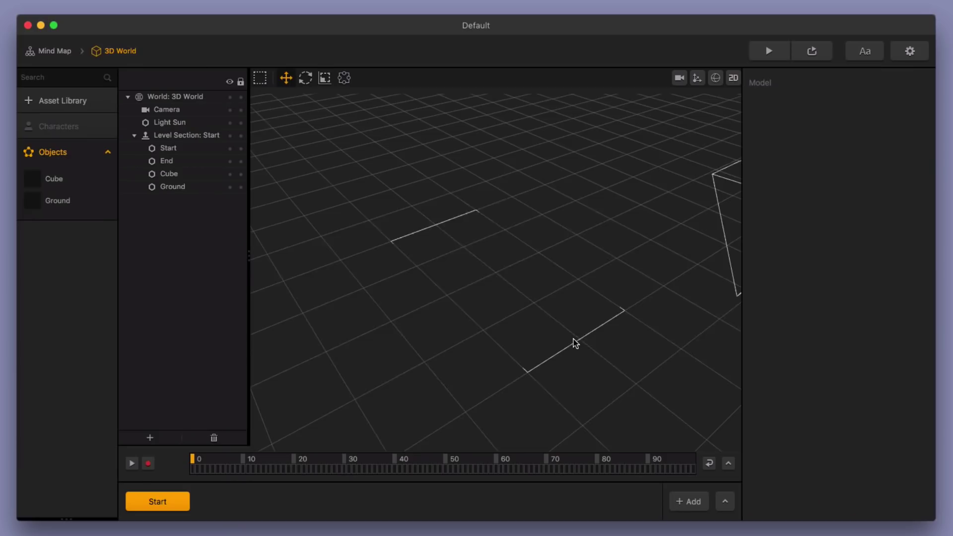
left_click(35, 175)
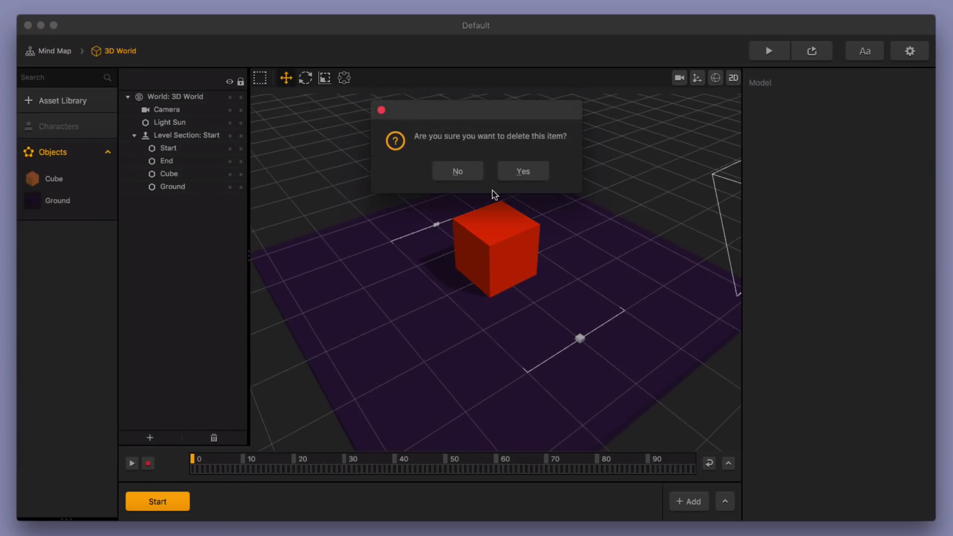
left_click(513, 171)
left_click(35, 175)
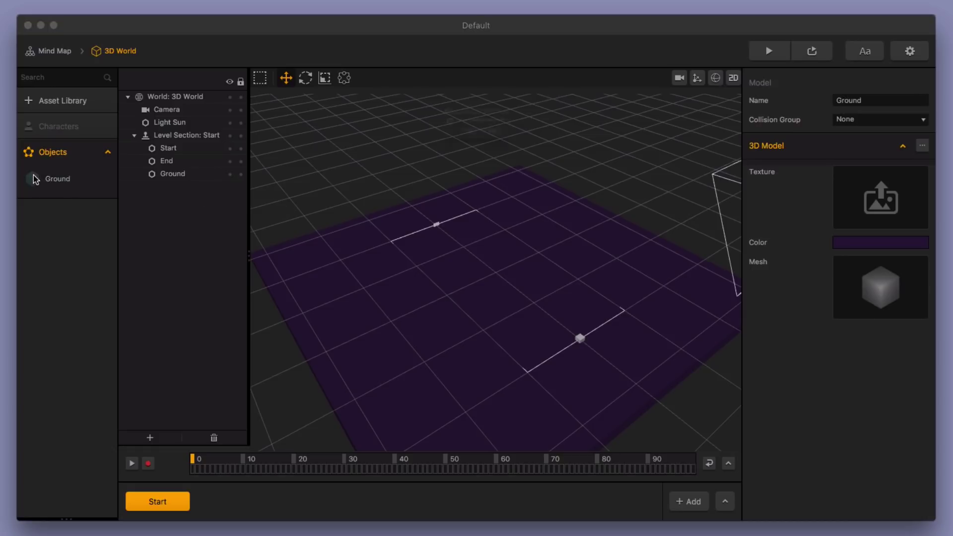
left_click(515, 173)
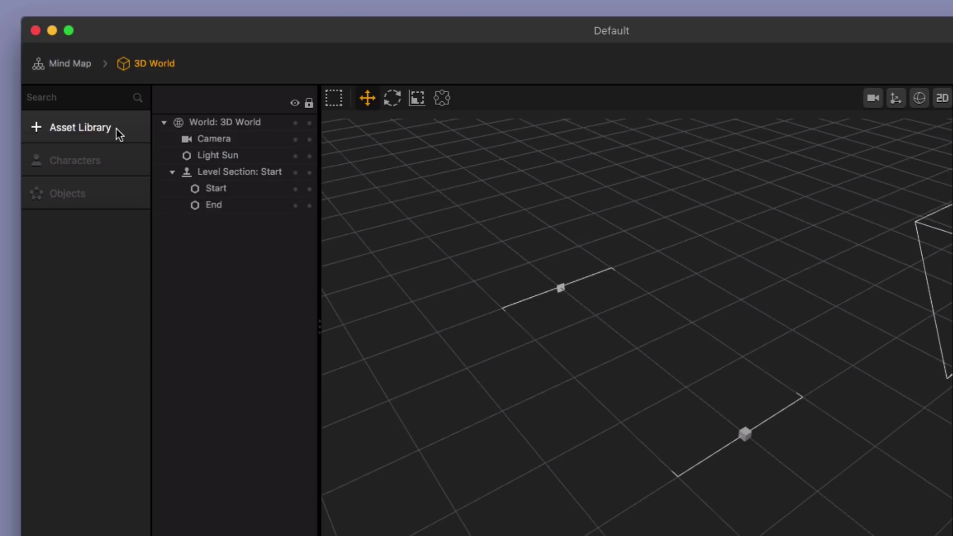
- Add two Hexagons and one Cone from the Asset Library's Shapes to the objects list
left_click(116, 128)
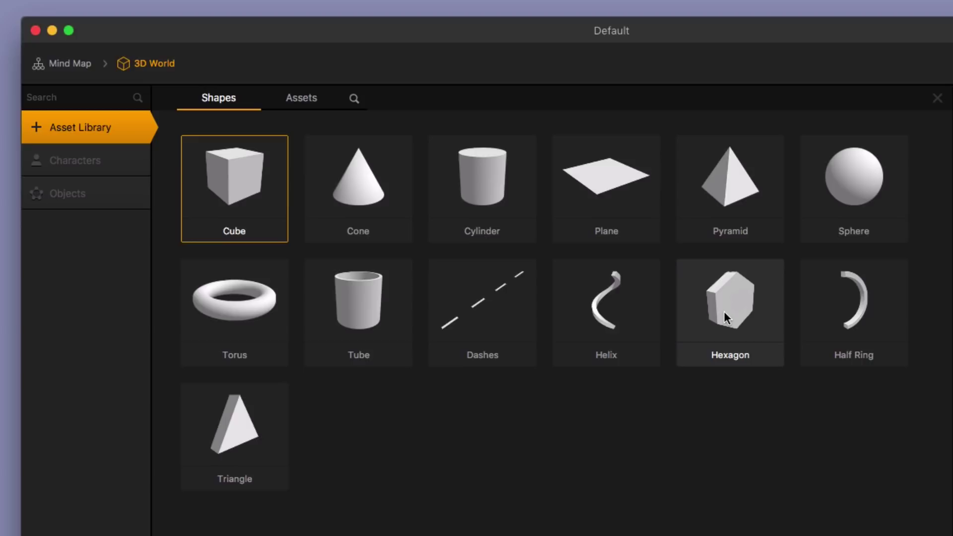
double_click(724, 312)
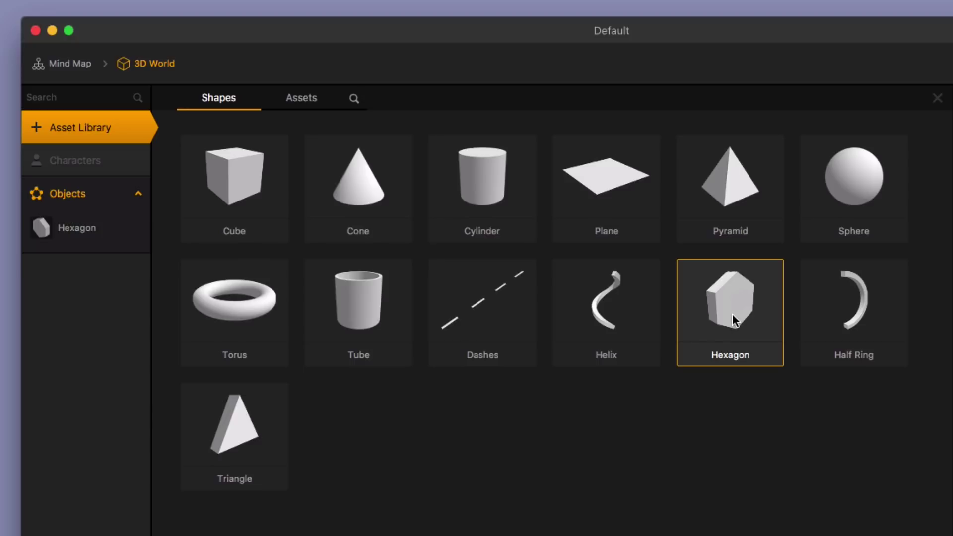
left_click(735, 320)
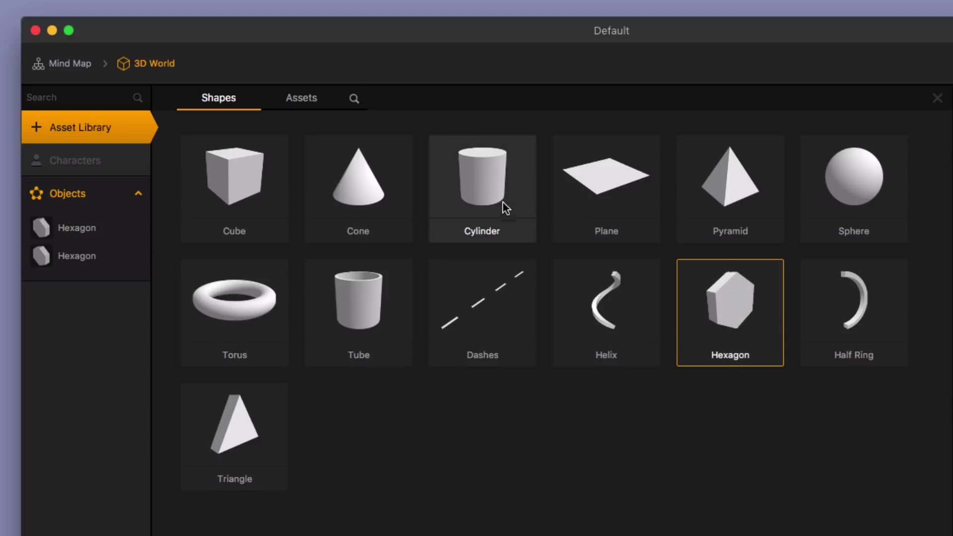
left_click(373, 196)
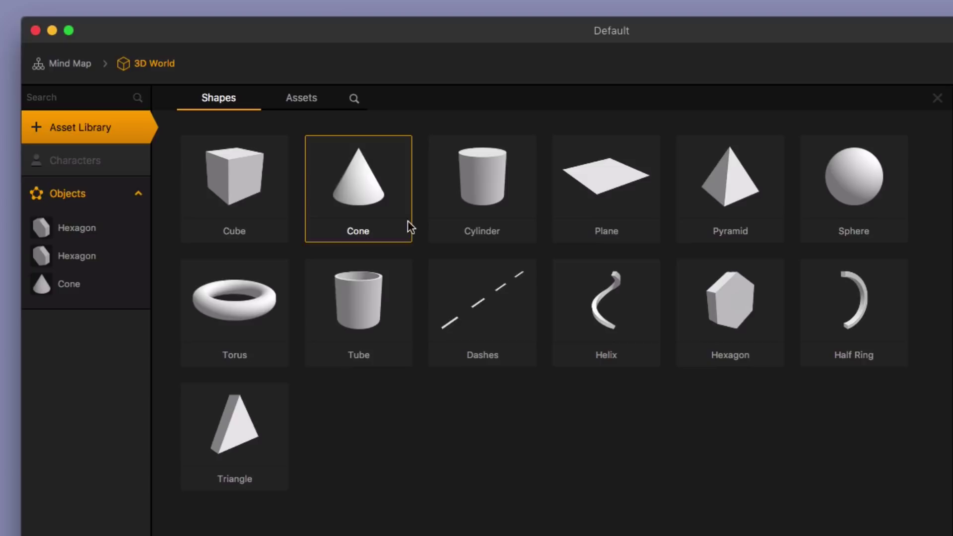
left_click(113, 128)
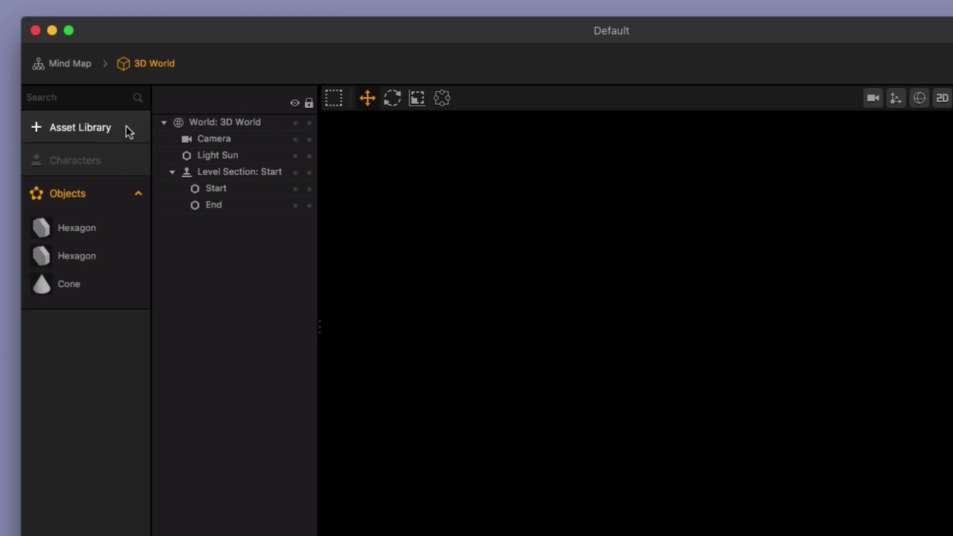
- Drag a Hexagon into the Start level section at position 0,0,0 with scale 1
left_click(127, 128)
left_click(127, 128)
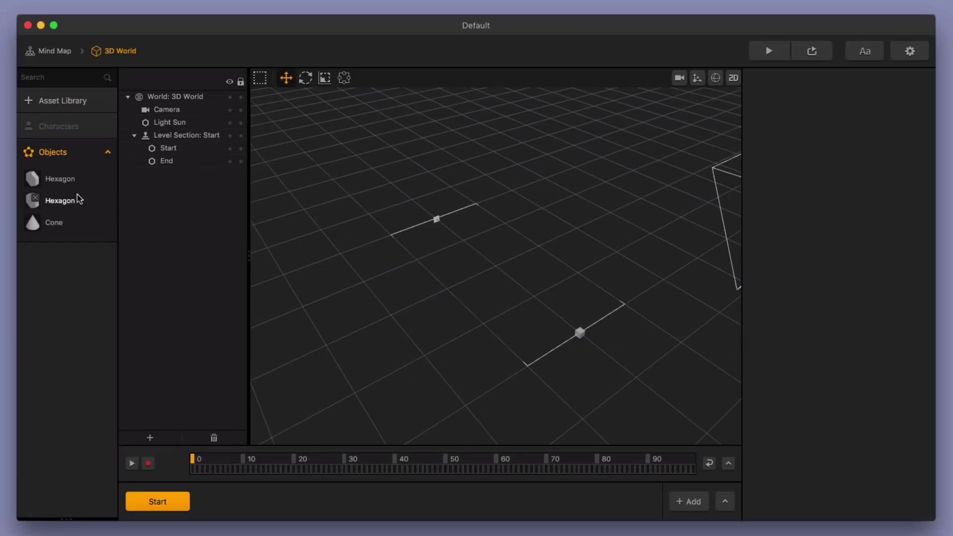
left_click_drag(66, 186, 454, 292)
scroll(495, 291, "up", 5)
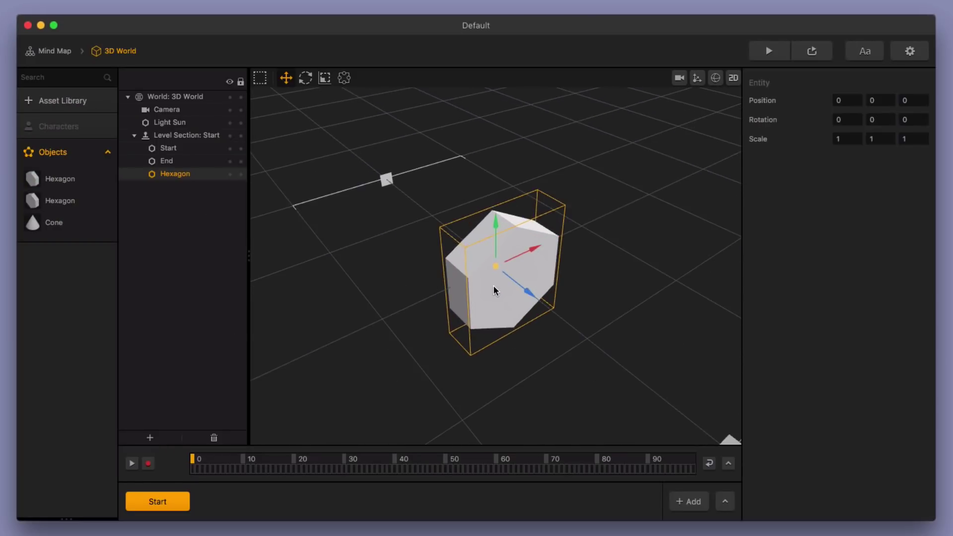
right_click_drag(495, 291, 437, 300)
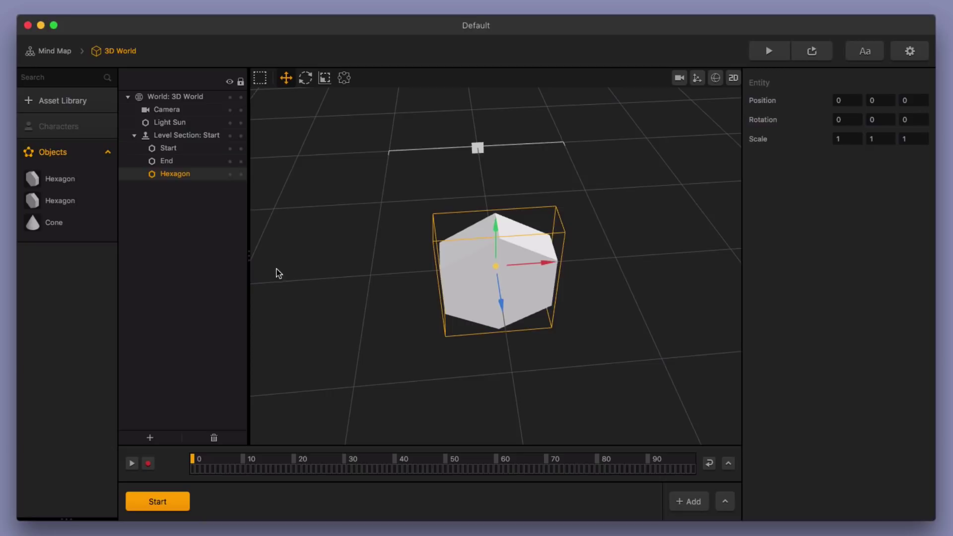
- Open the Hexagon's node graph and inspect its 3D Model node using default material
double_click(66, 182)
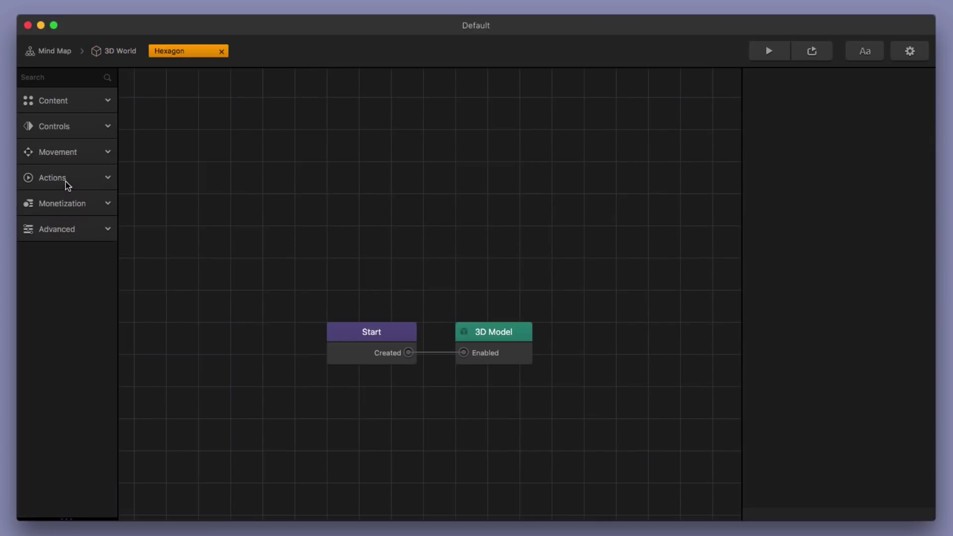
left_click(476, 341)
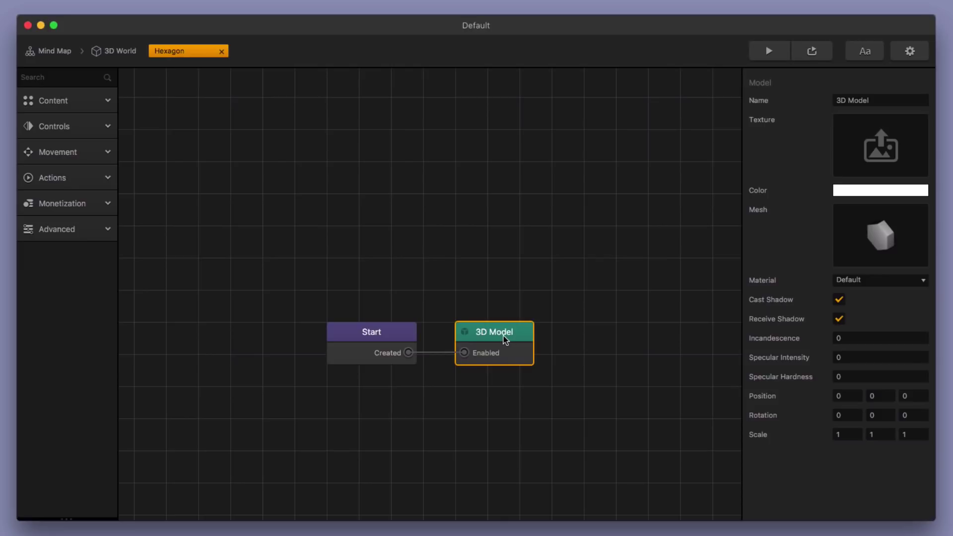
left_click_drag(505, 340, 503, 358)
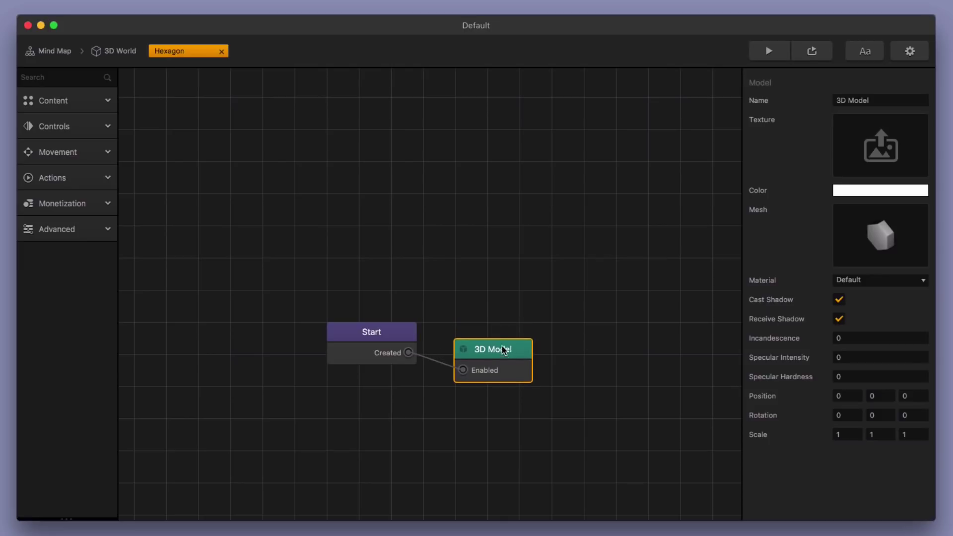
left_click_drag(503, 348, 502, 331)
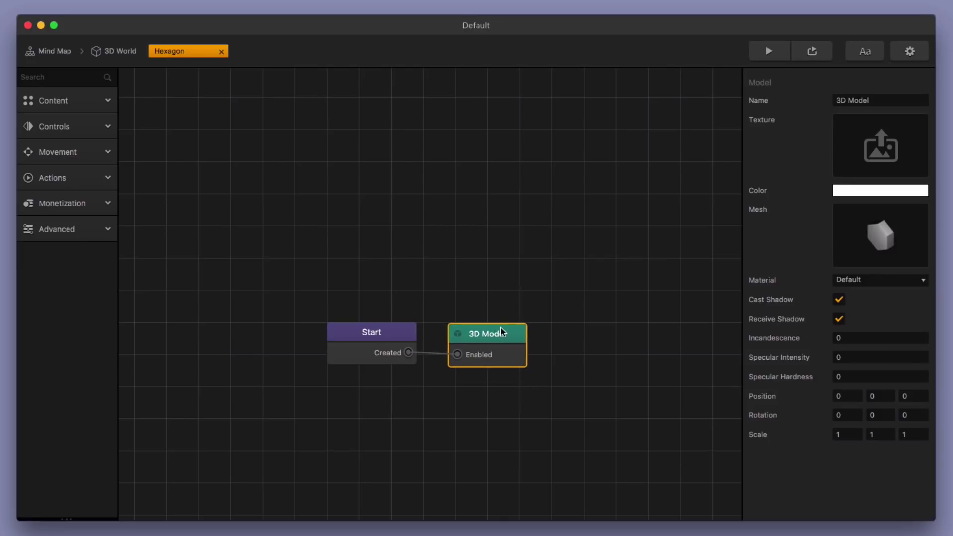
- Rename the Hexagon object to 'Spike Enemy'
left_click(117, 53)
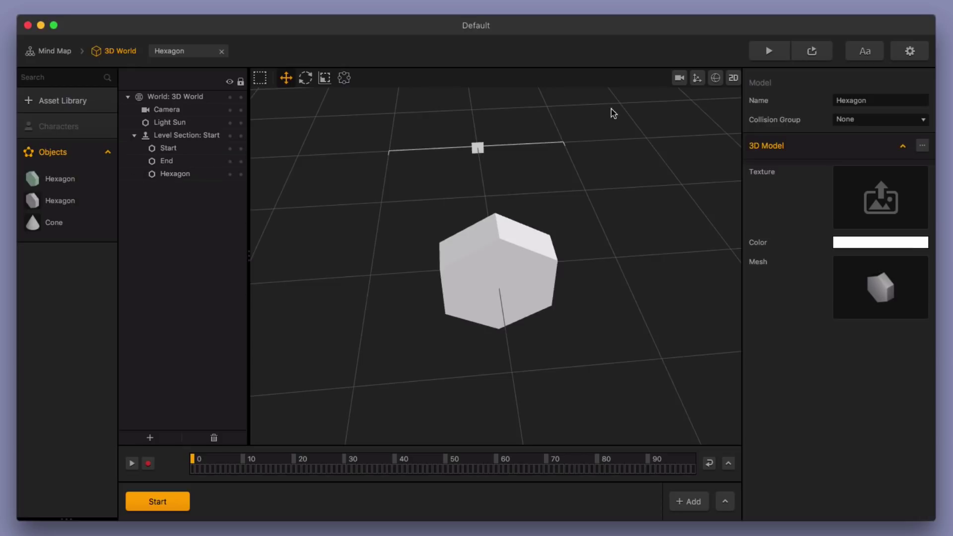
left_click(867, 100)
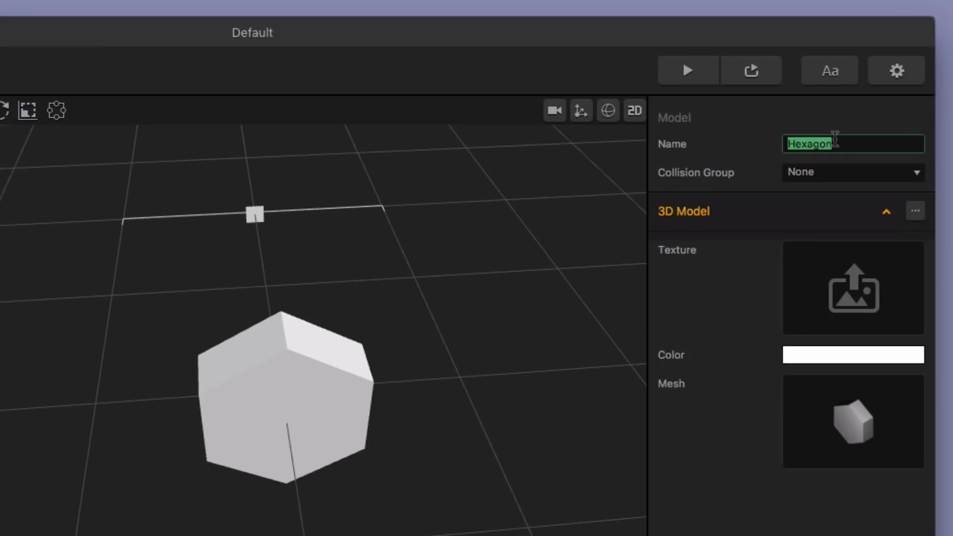
type("Spike Enemy")
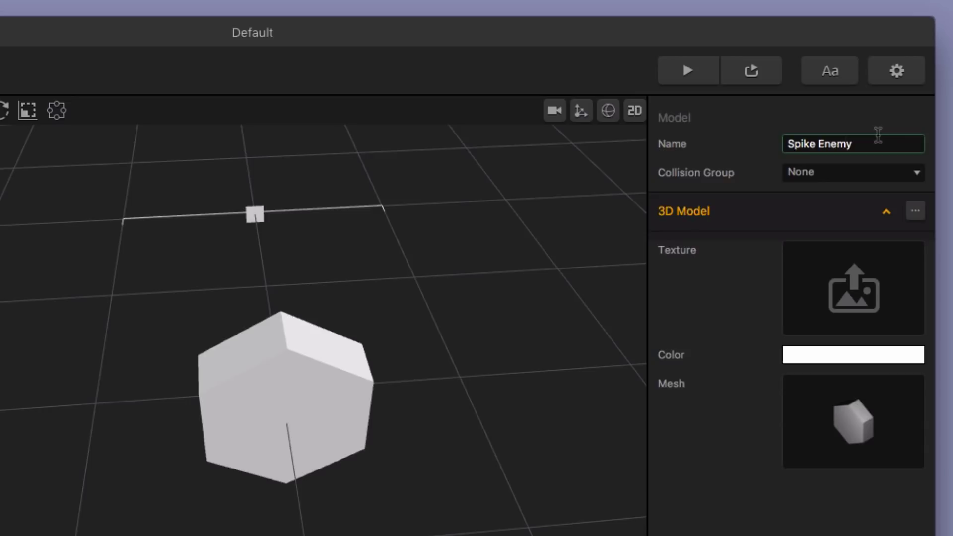
key("Return")
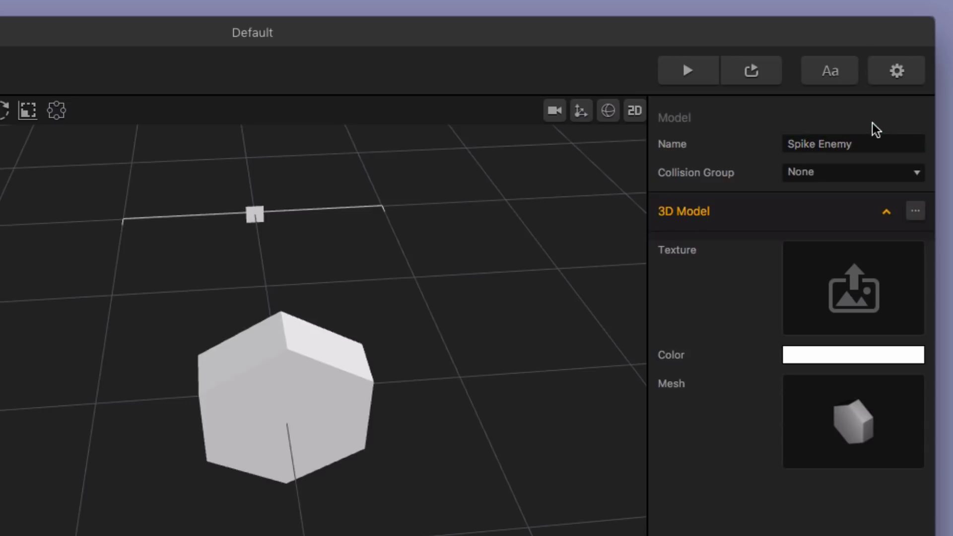
- Set its collision group to Enemy and move it to Z position -0.39
left_click(856, 175)
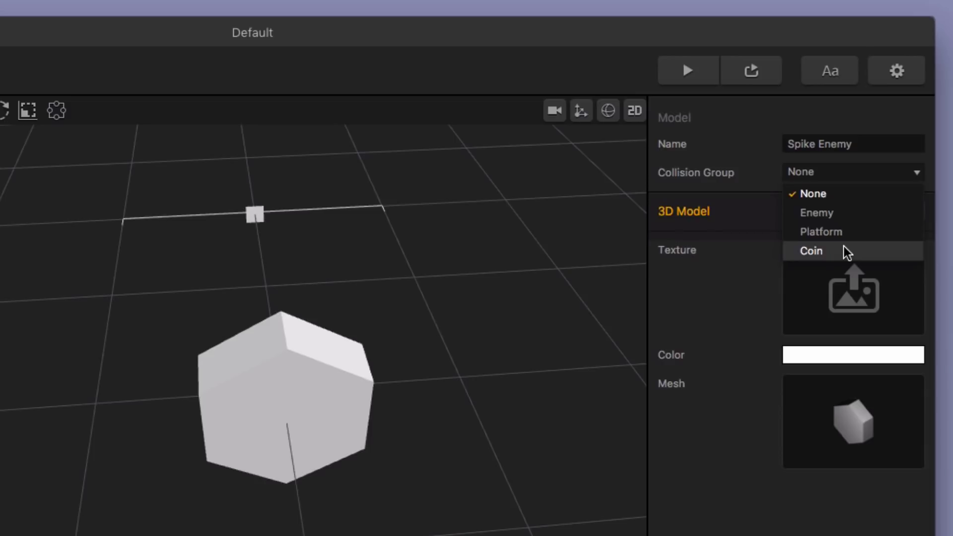
left_click(830, 213)
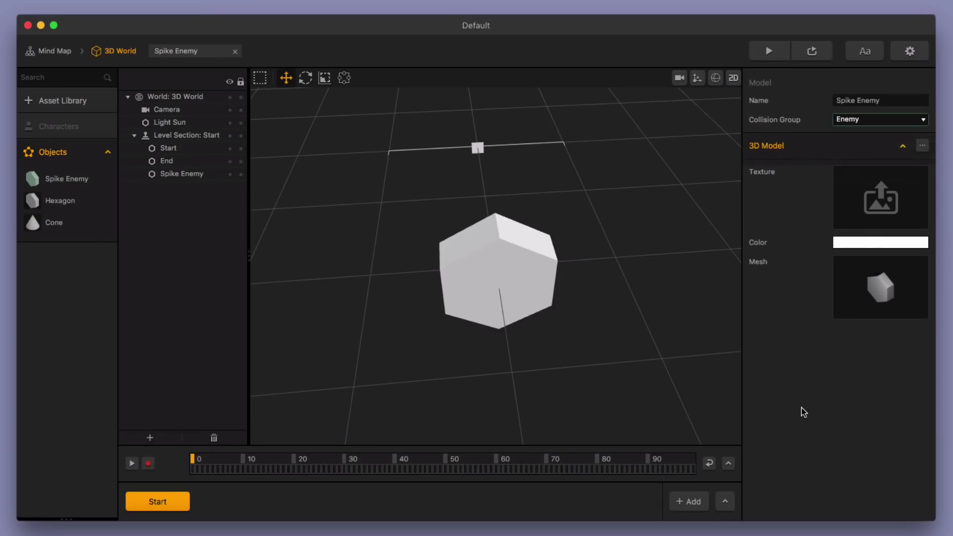
left_click(498, 272)
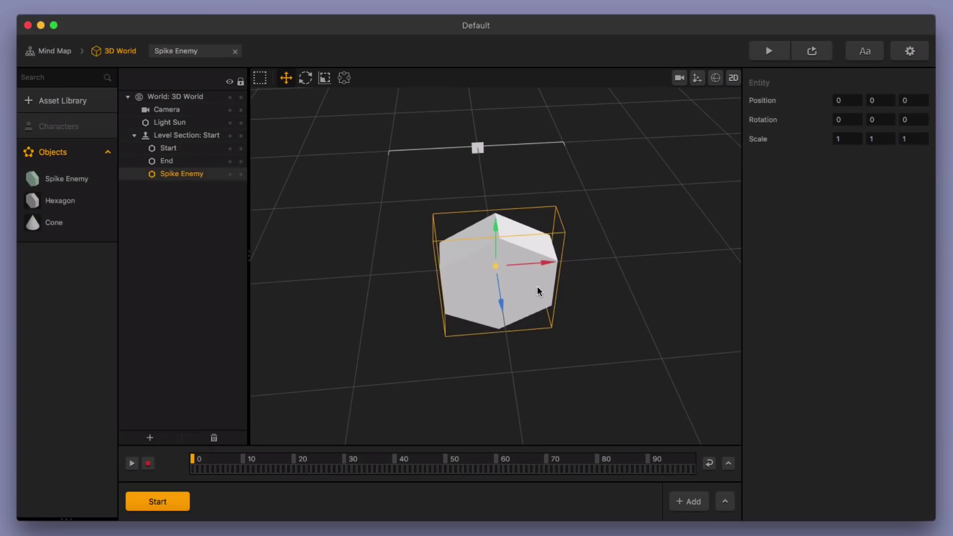
left_click_drag(501, 305, 500, 287)
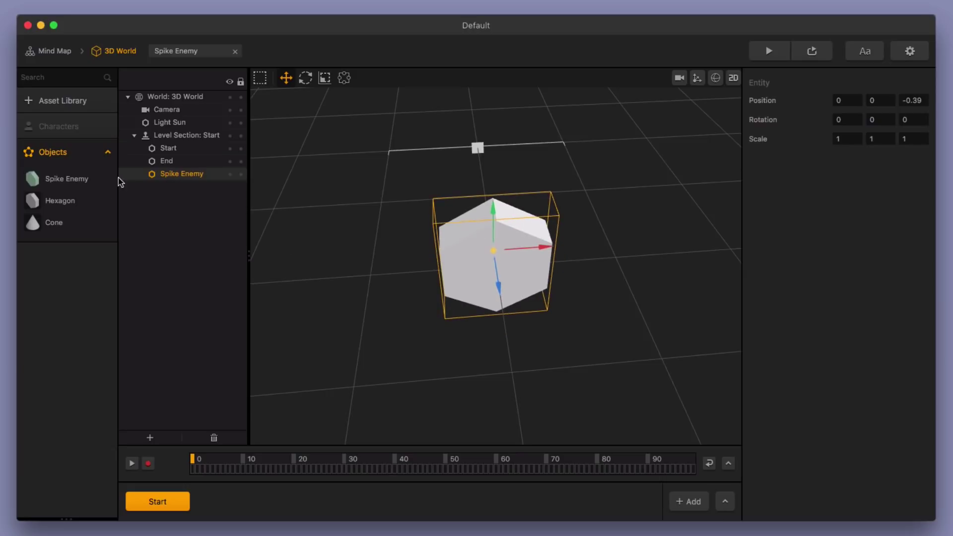
- Change the Spike Enemy's model colour from white to dark grey
left_click(47, 184)
left_click(875, 242)
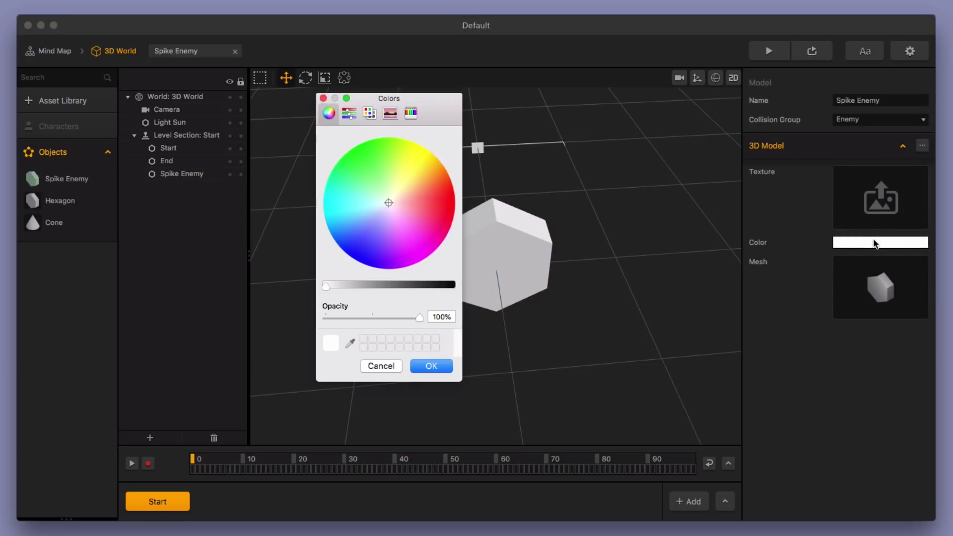
left_click(398, 286)
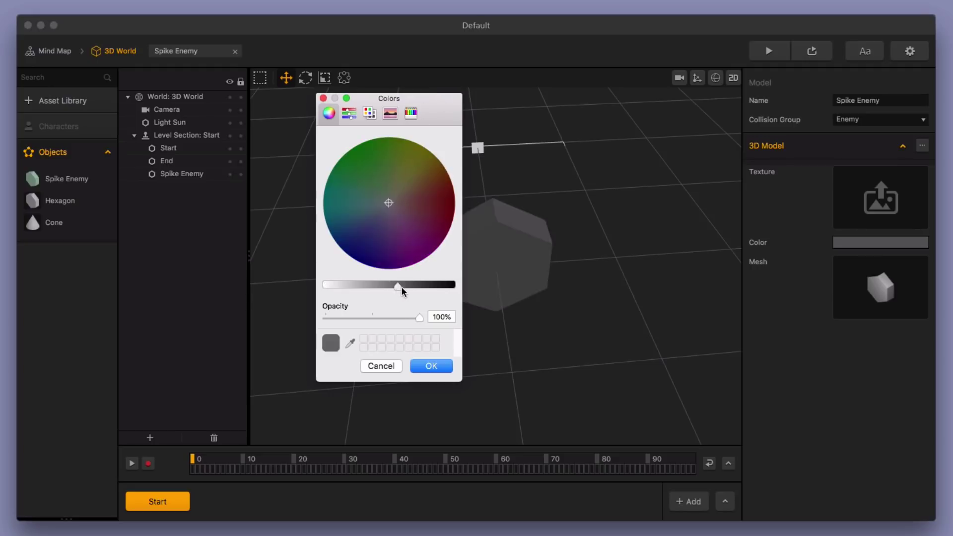
left_click_drag(403, 291, 417, 289)
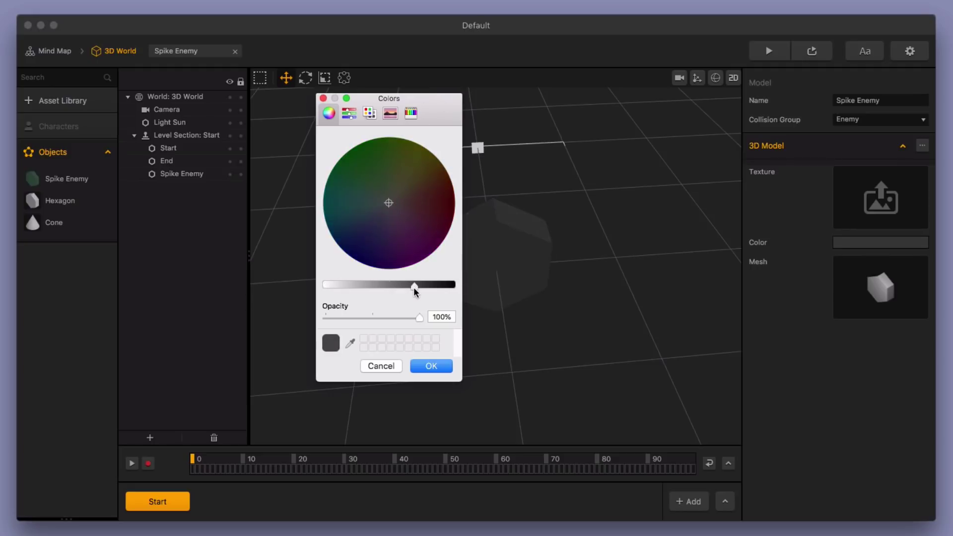
left_click(432, 366)
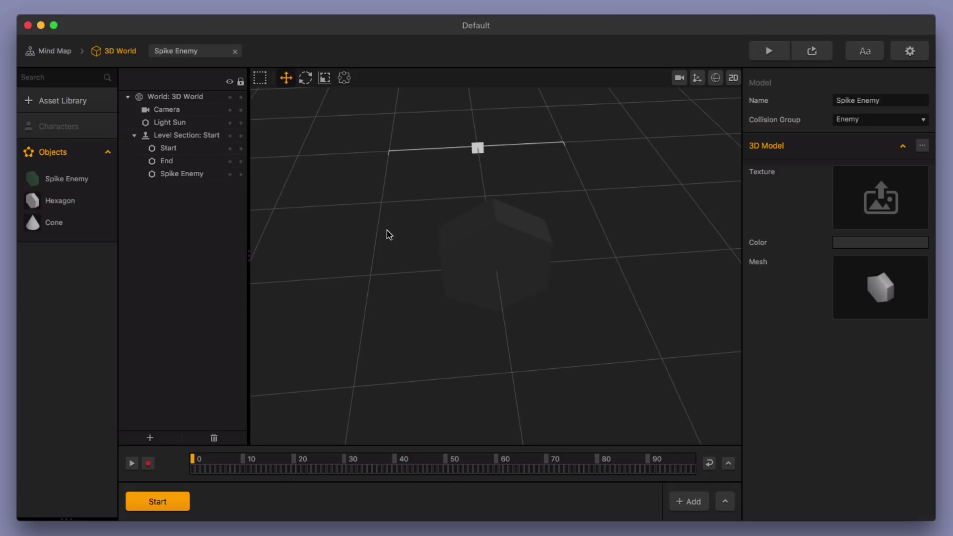
scroll(483, 291, "up", 3)
scroll(484, 291, "down", 5)
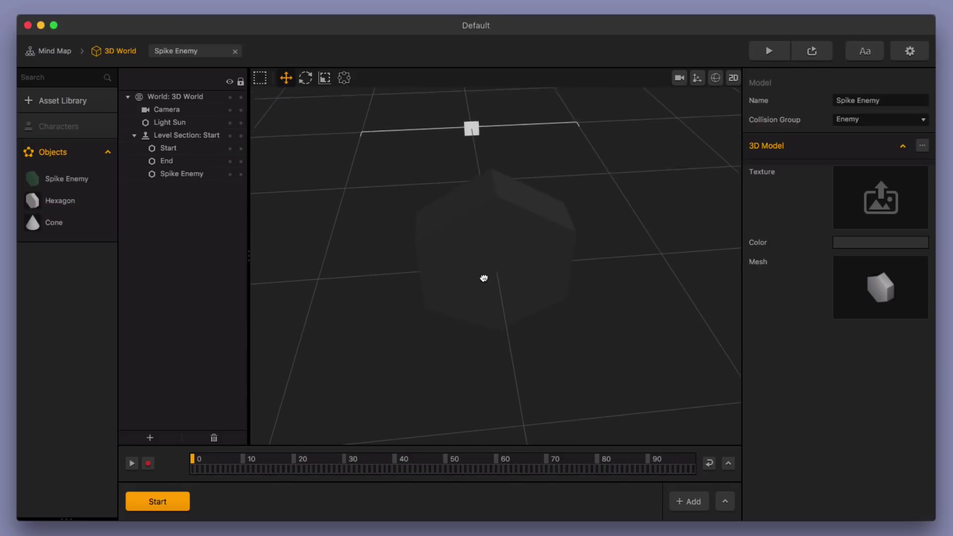
scroll(483, 284, "down", 2)
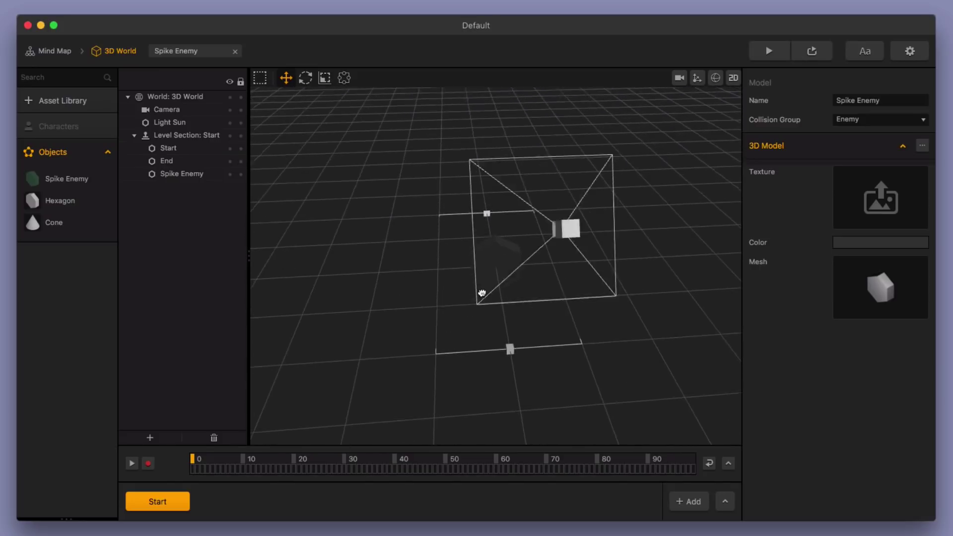
scroll(485, 293, "up", 4)
scroll(483, 293, "up", 4)
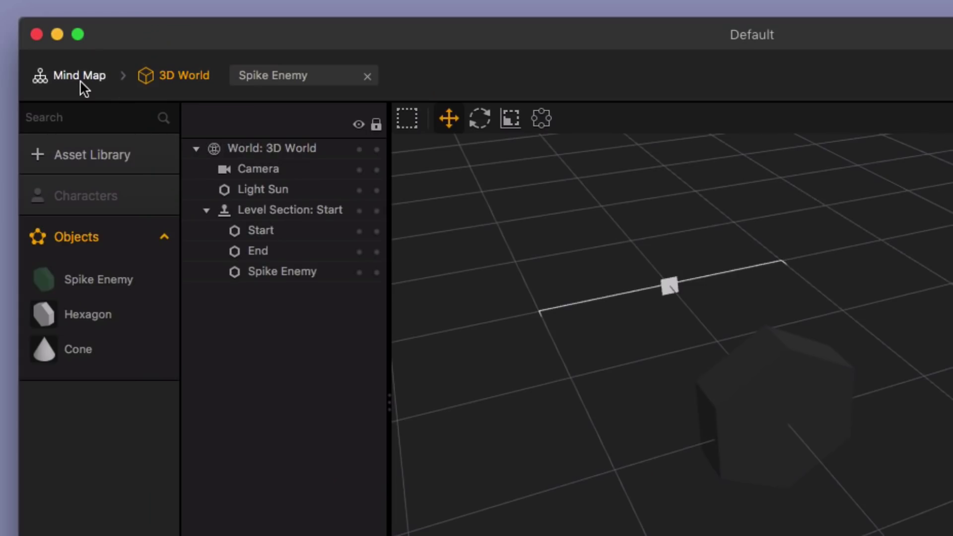
- Set the 3D World node's background colour to light grey in the Mind Map, then reopen the scene
left_click(81, 82)
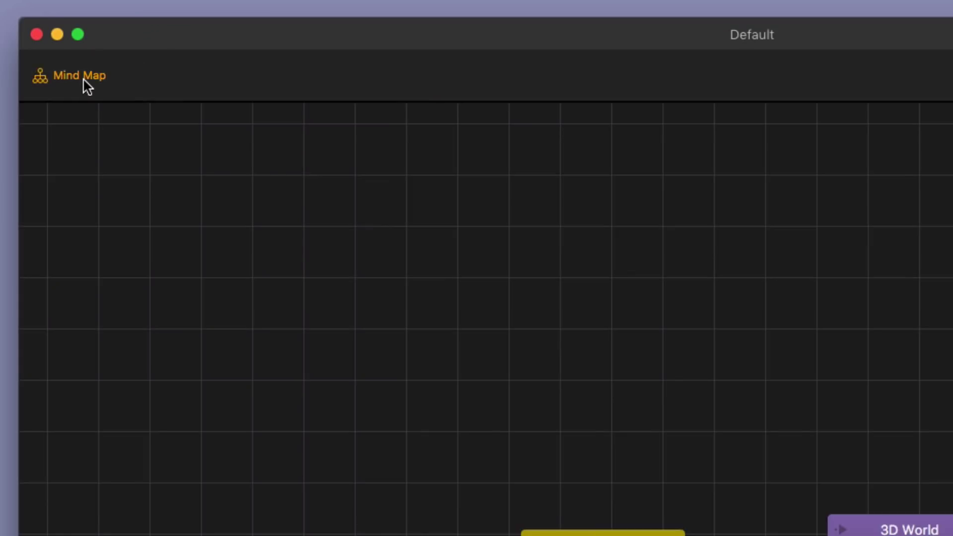
left_click(584, 352)
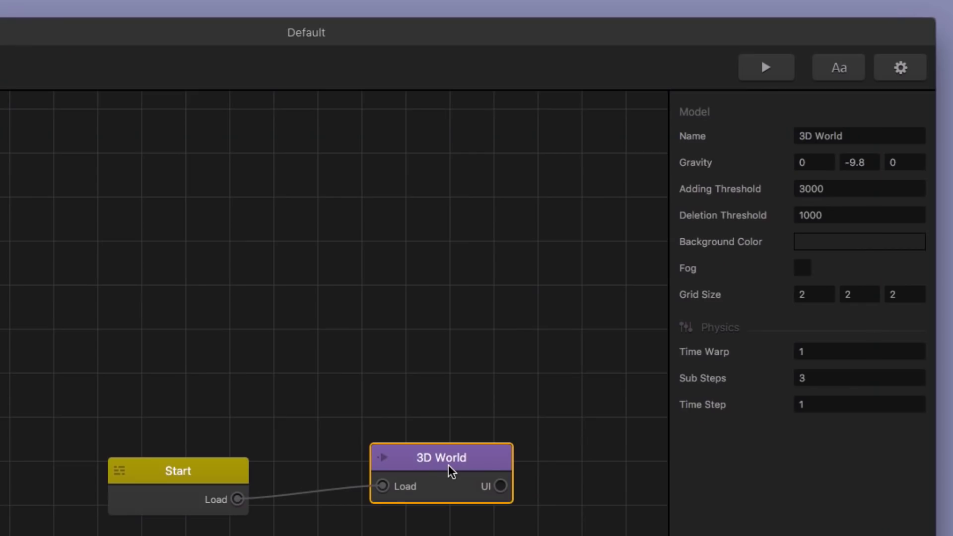
left_click(864, 243)
left_click_drag(240, 388, 159, 392)
left_click(231, 499)
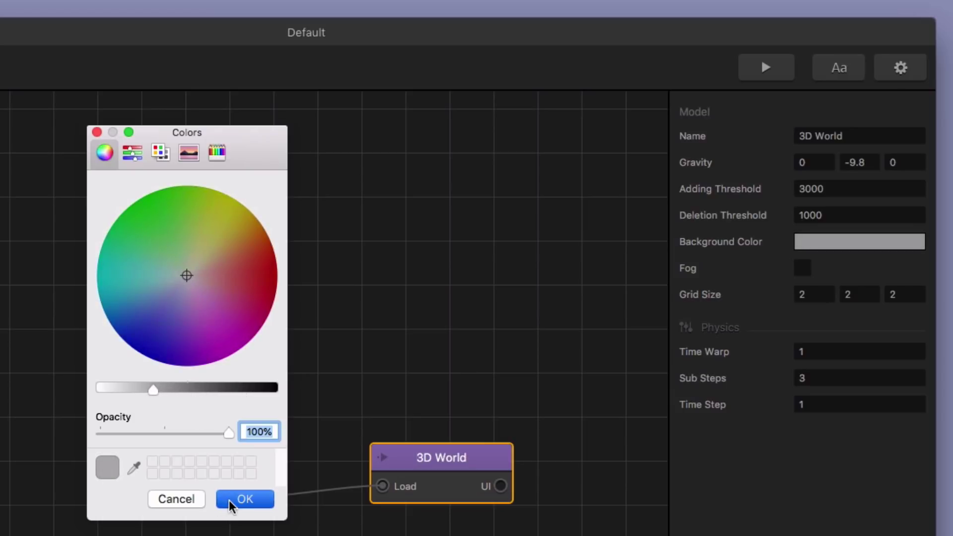
double_click(451, 463)
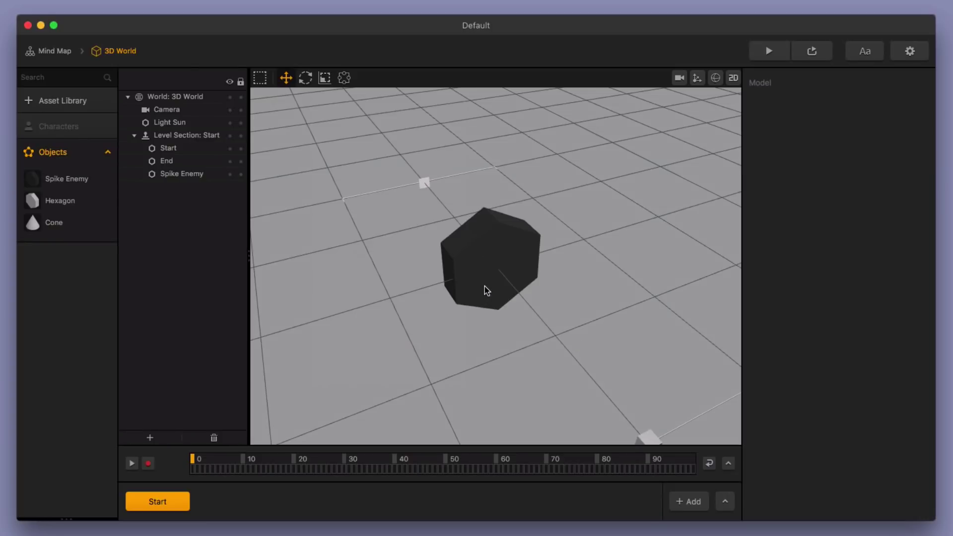
- Place a second Hexagon at Z 0.67 in front of the Spike Enemy, named 'Inner Hexagon'
scroll(508, 273, "up", 2)
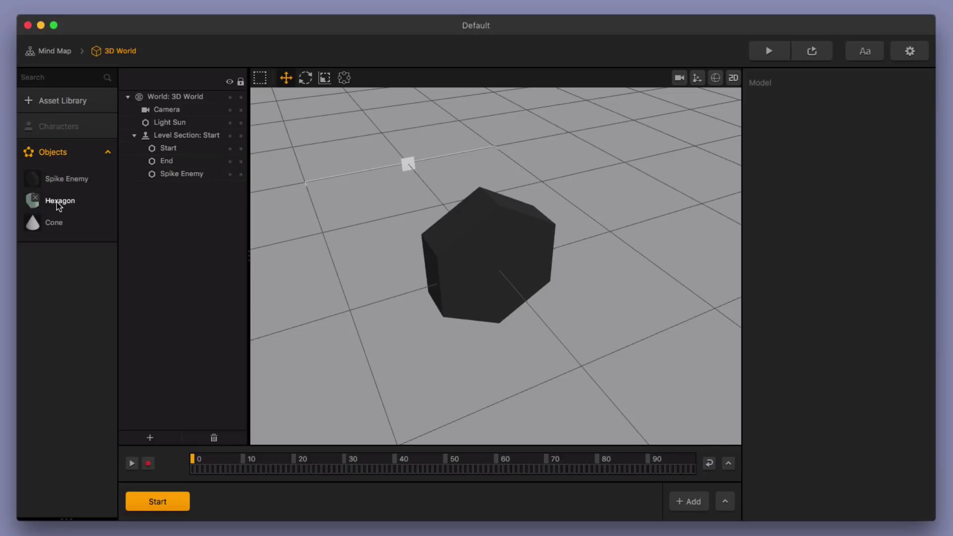
left_click_drag(59, 206, 548, 326)
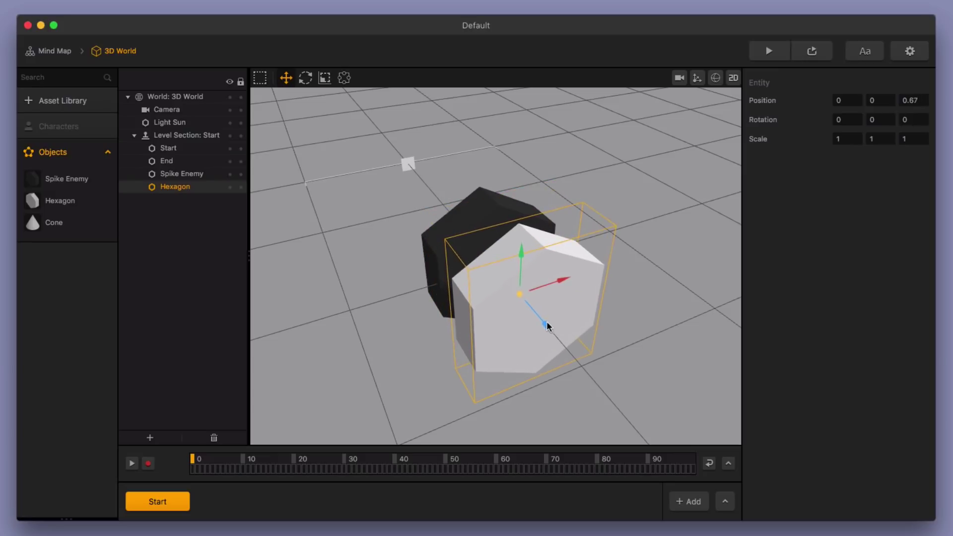
left_click(70, 204)
left_click(836, 100)
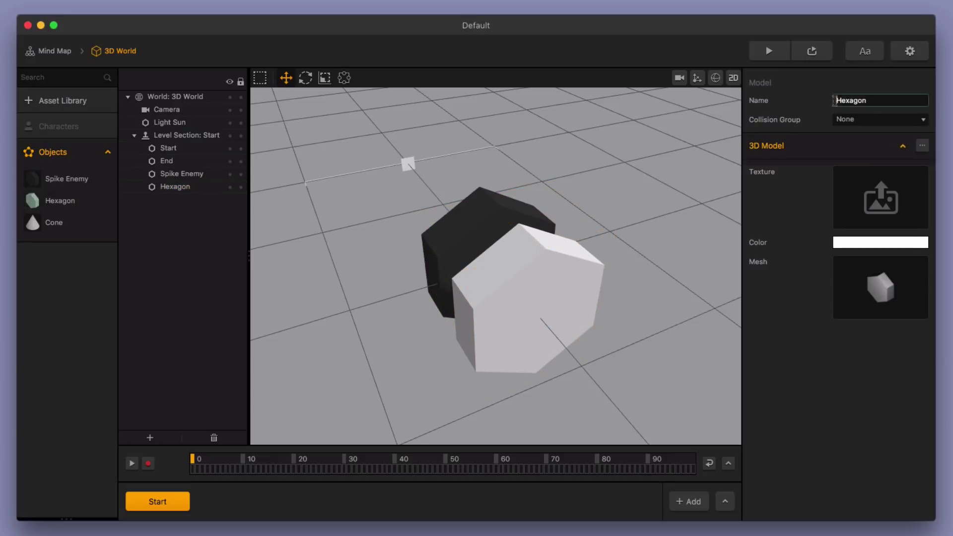
type("Inner")
key("Return")
left_click(549, 297)
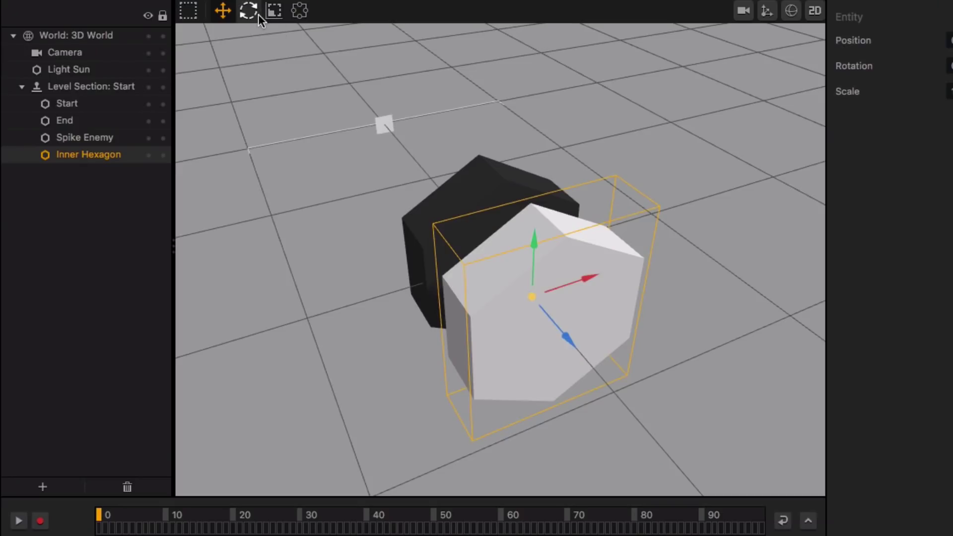
- Scale the Inner Hexagon down to 0.65 on all axes
left_click(274, 12)
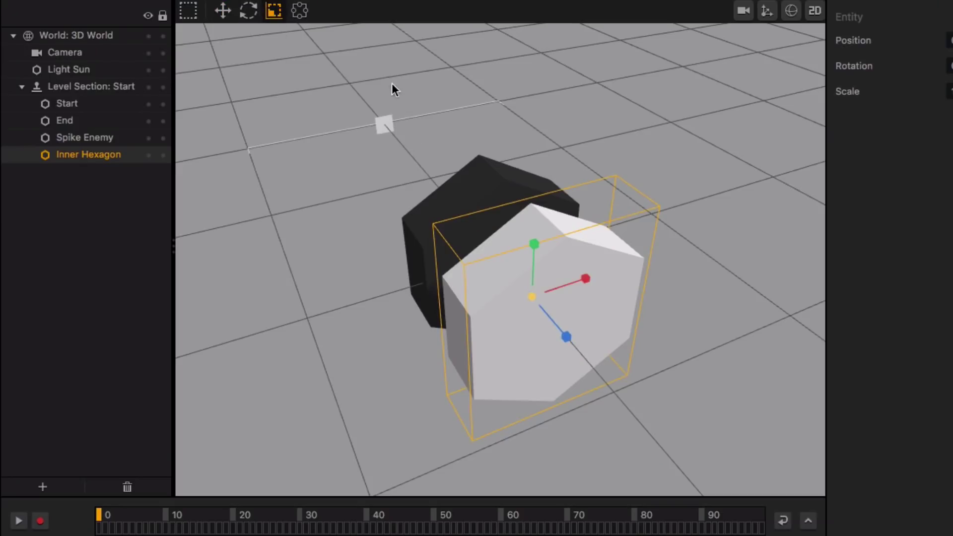
left_click_drag(532, 294, 527, 325)
mouse_move(536, 297)
middle_mouse_down()
mouse_move(563, 304)
mouse_move(531, 265)
mouse_move(520, 293)
middle_mouse_up()
scroll(537, 274, "up", 3)
left_click_drag(508, 294, 500, 302)
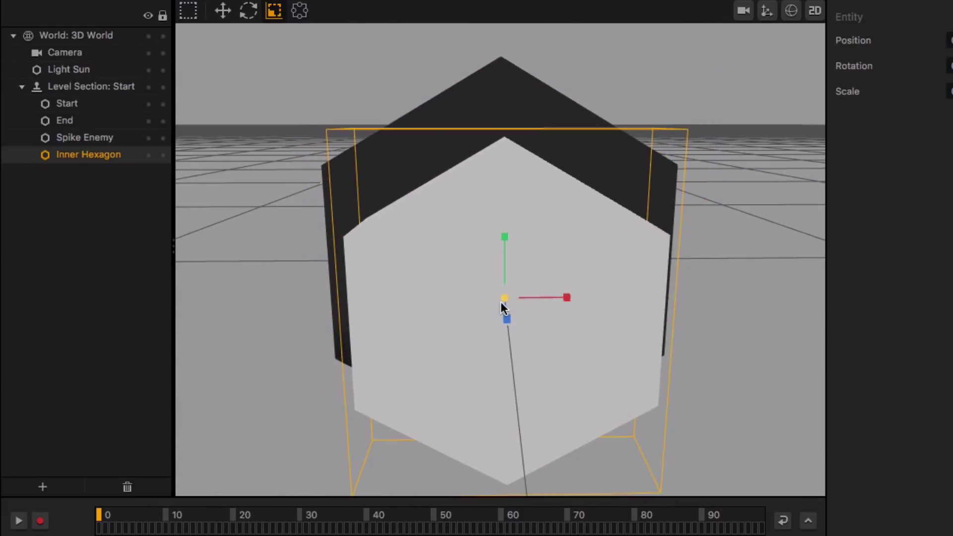
- Move the Inner Hexagon onto the Spike Enemy's front face at Z position -0.08
left_click(223, 10)
left_click_drag(503, 243, 504, 215)
middle_click_drag(548, 336, 703, 276)
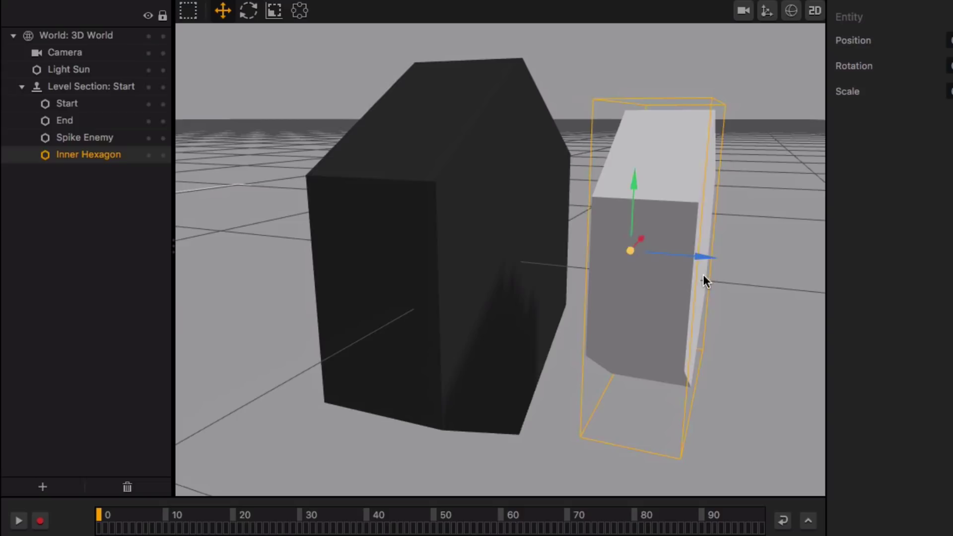
left_click_drag(703, 257, 539, 279)
middle_click_drag(539, 279, 570, 311)
scroll(515, 315, "down", 5)
scroll(515, 290, "up", 5)
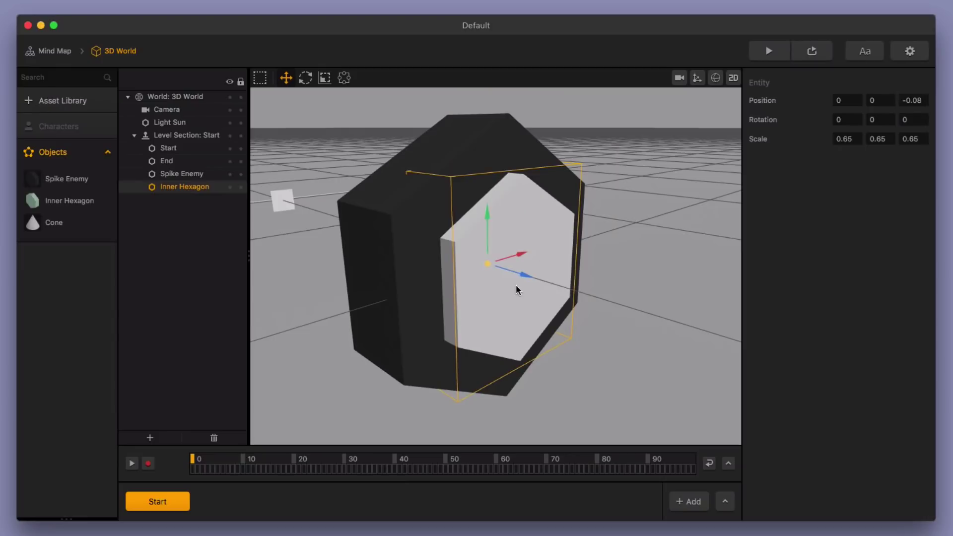
- Colour the Inner Hexagon dark grey, a shade lighter than the Spike Enemy
left_click(69, 201)
left_click(880, 243)
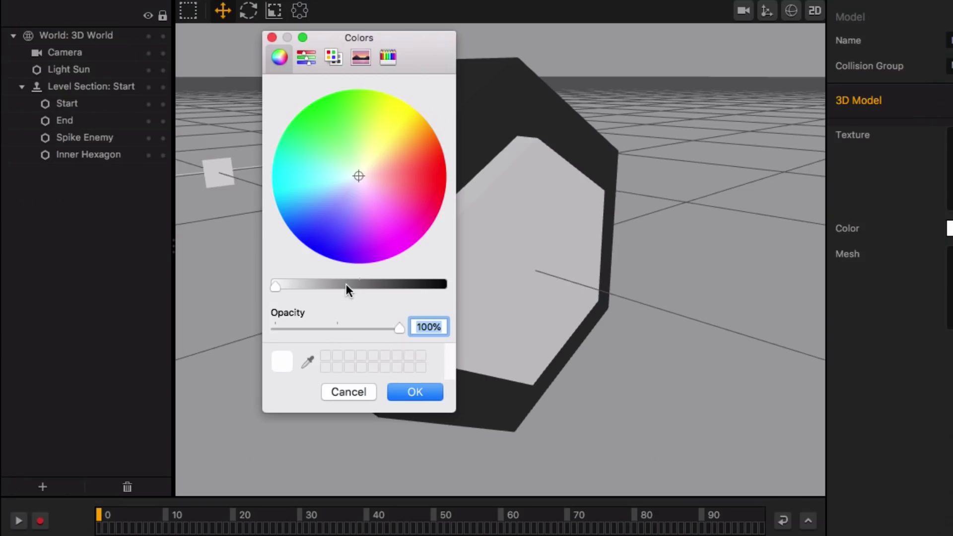
left_click_drag(347, 284, 375, 287)
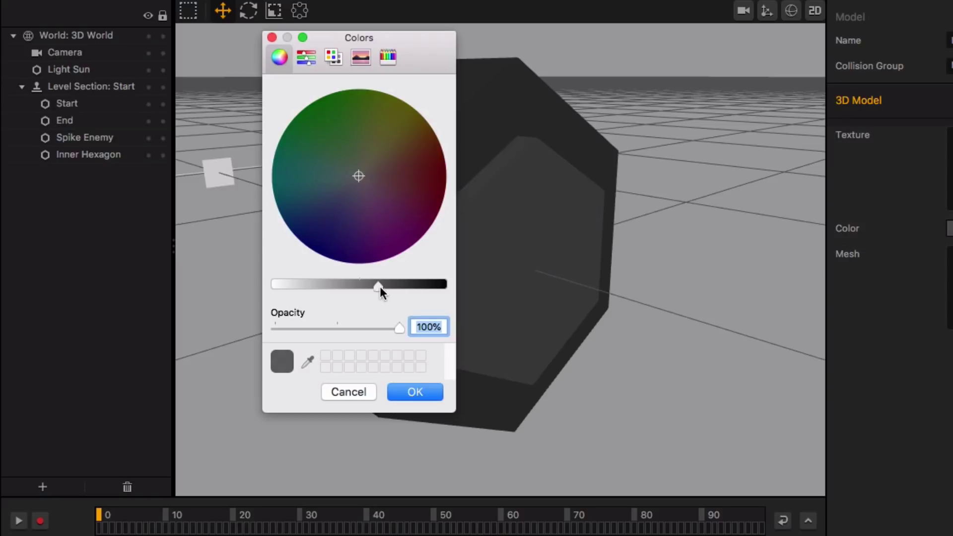
mouse_move(380, 287)
left_mouse_down()
mouse_move(408, 293)
mouse_move(389, 291)
left_mouse_up()
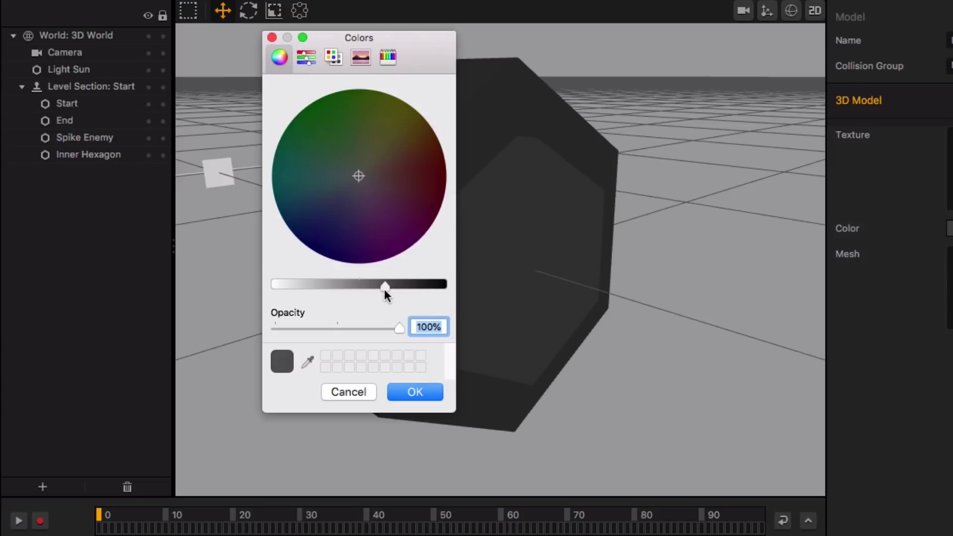
left_click(404, 397)
left_click_drag(591, 310, 561, 299)
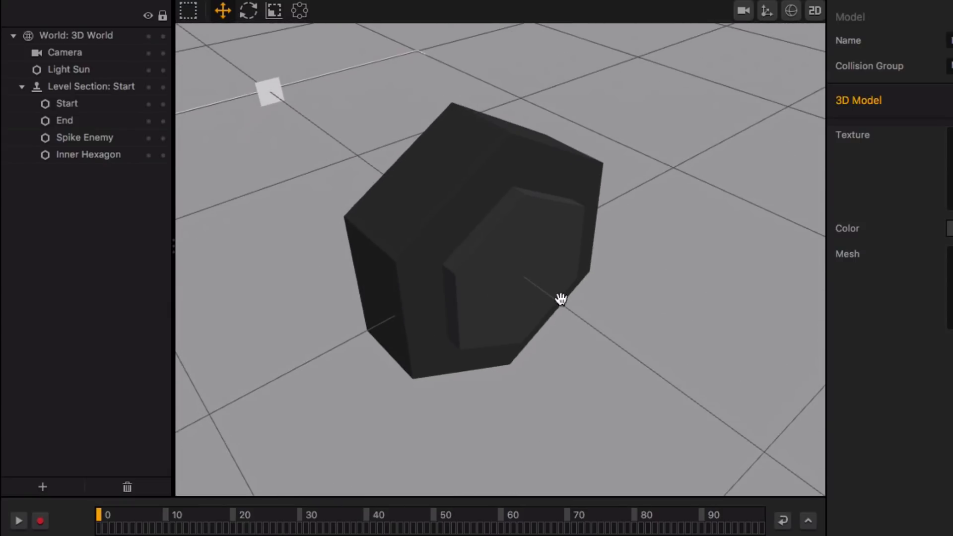
left_click_drag(459, 290, 505, 278)
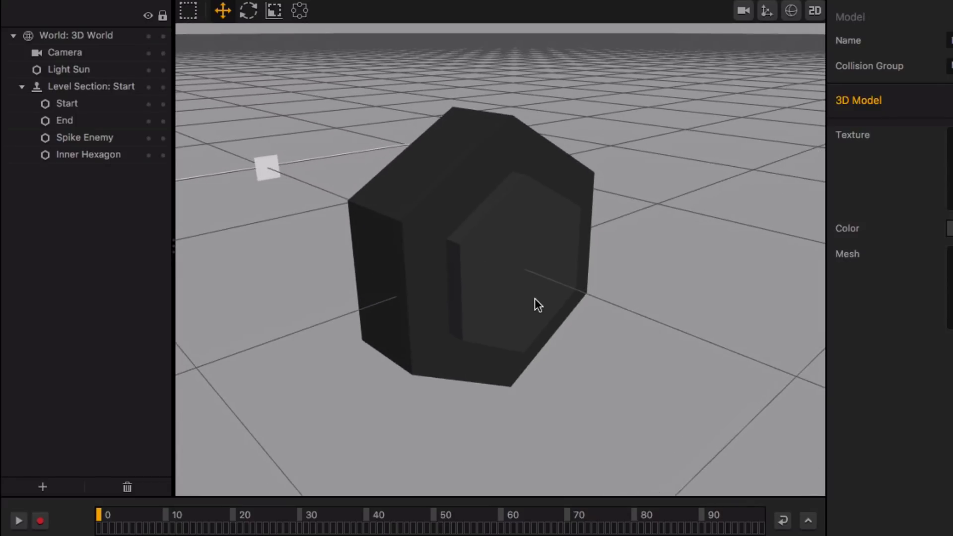
- Nest Inner Hexagon as a child of Spike Enemy in the hierarchy, at relative Z 0.31
key("e")
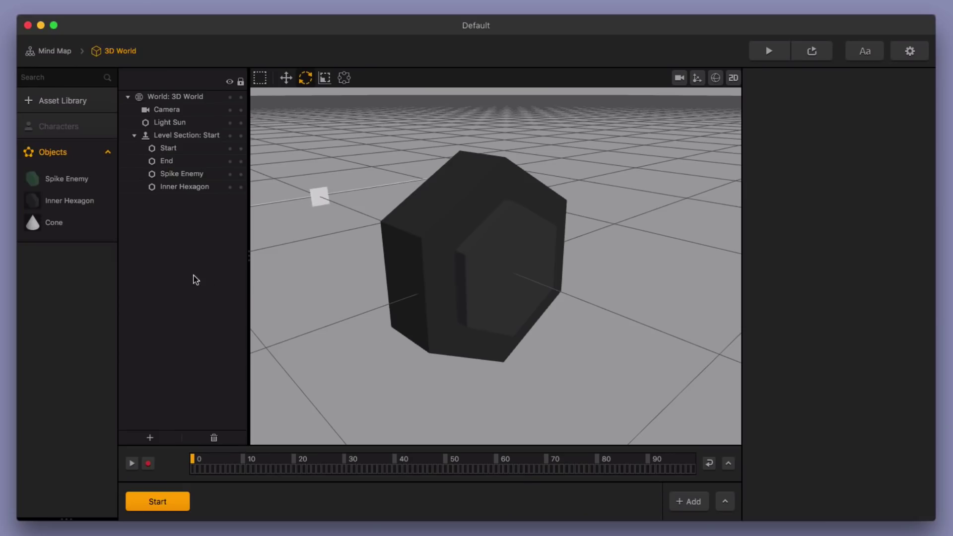
left_click(177, 187)
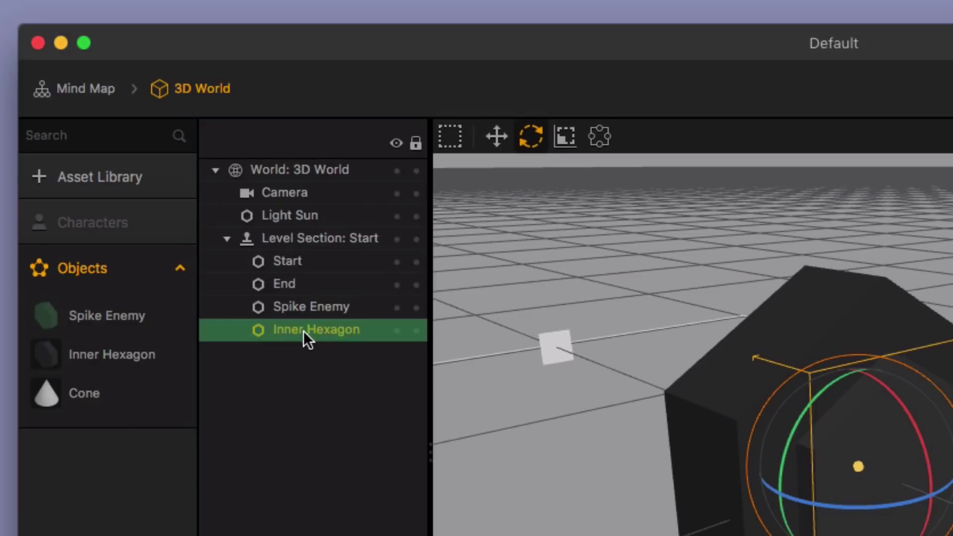
left_click_drag(303, 331, 331, 304)
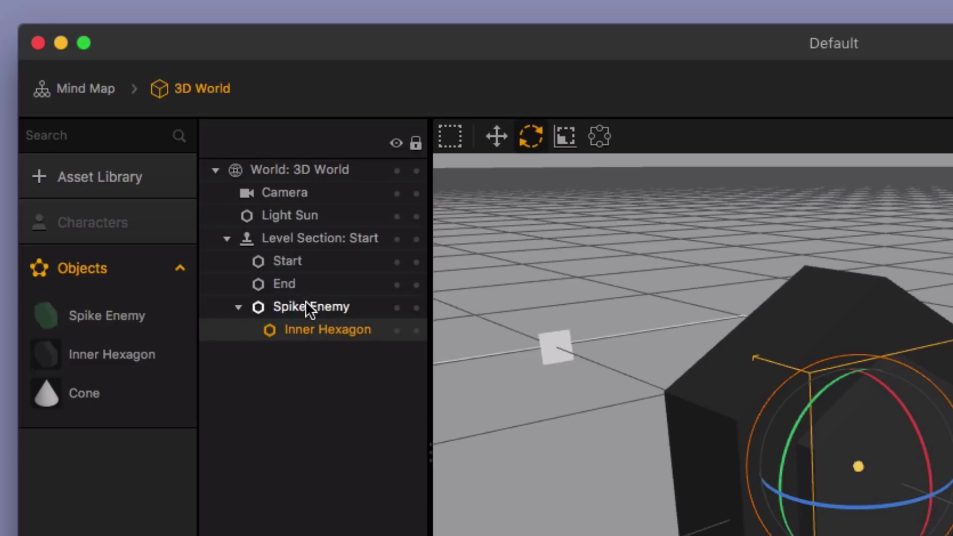
left_click(237, 305)
left_click(237, 306)
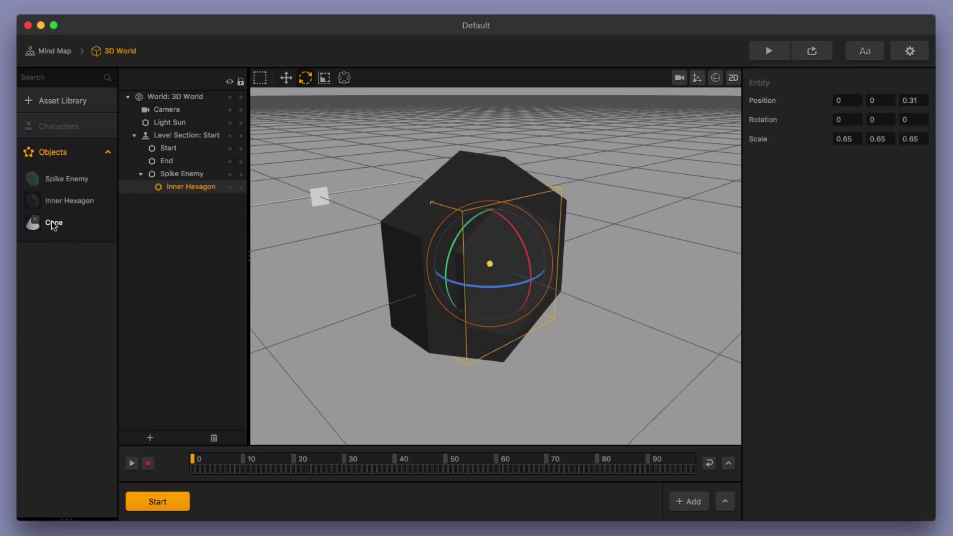
- Add a white Cone to the world and shrink it to about a third of its size
left_click_drag(52, 224, 472, 265)
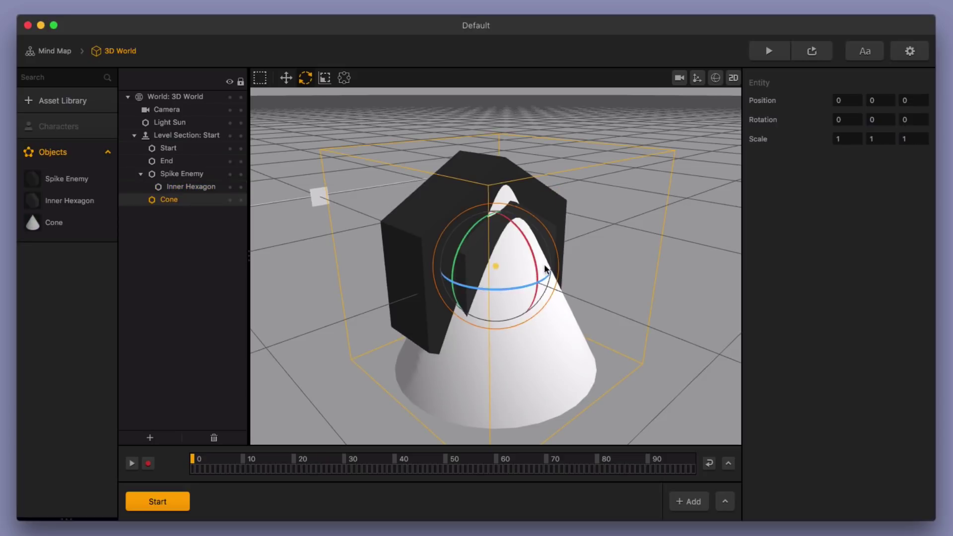
left_click(324, 78)
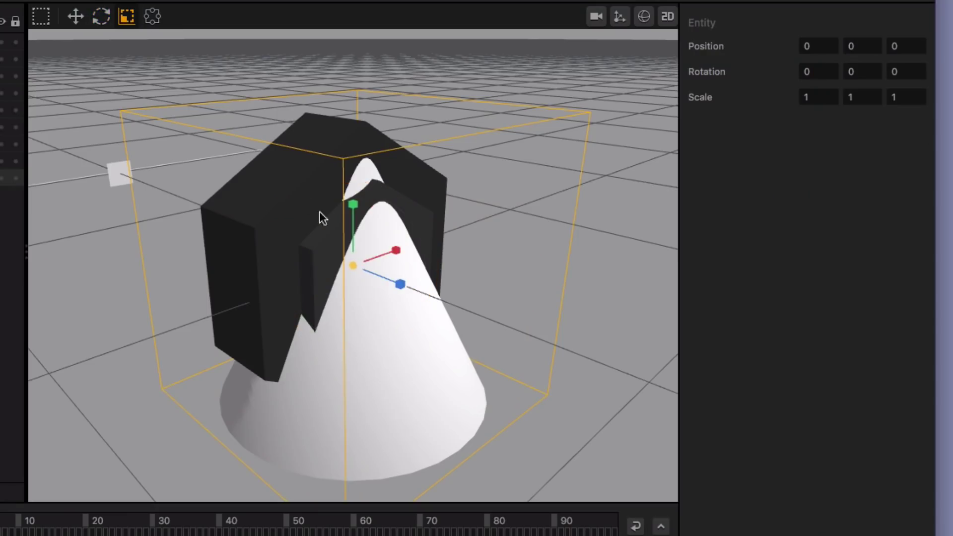
left_click_drag(354, 264, 327, 317)
- Place the cone on top of the hexagon at position -0.38, 1.09, -0.17
left_click(75, 16)
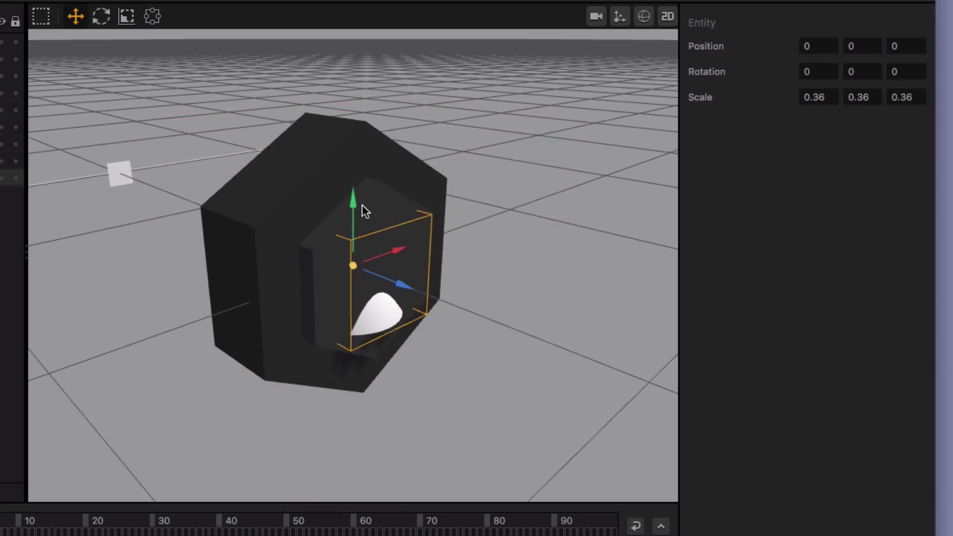
left_click_drag(356, 201, 346, 39)
middle_click_drag(346, 38, 341, 128)
left_click_drag(379, 110, 328, 103)
middle_click_drag(312, 144, 426, 132)
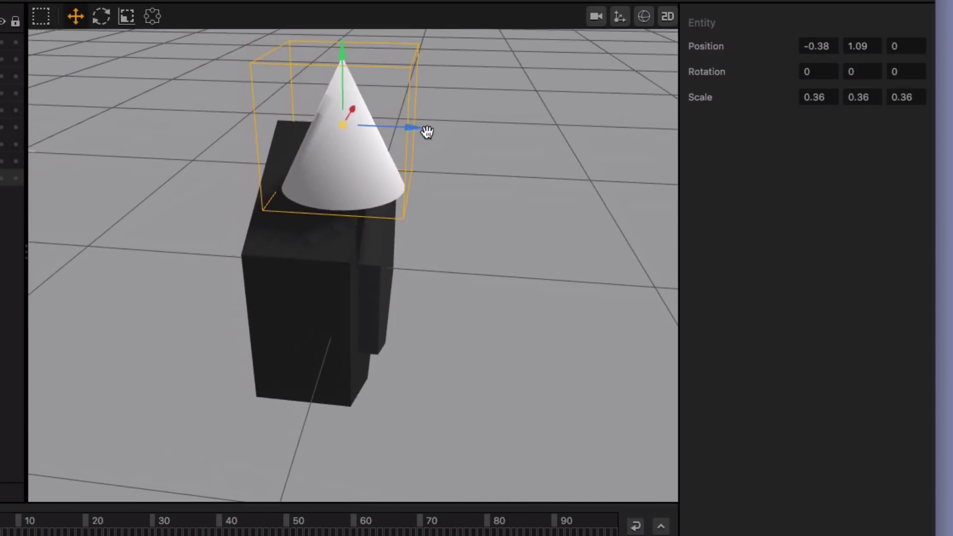
left_click_drag(425, 132, 376, 127)
mouse_move(375, 127)
middle_mouse_down()
mouse_move(400, 143)
mouse_move(389, 137)
middle_mouse_up()
left_click_drag(385, 124, 380, 120)
- Shrink the cone further to 0.25 scale and orbit the view around it
left_click(127, 16)
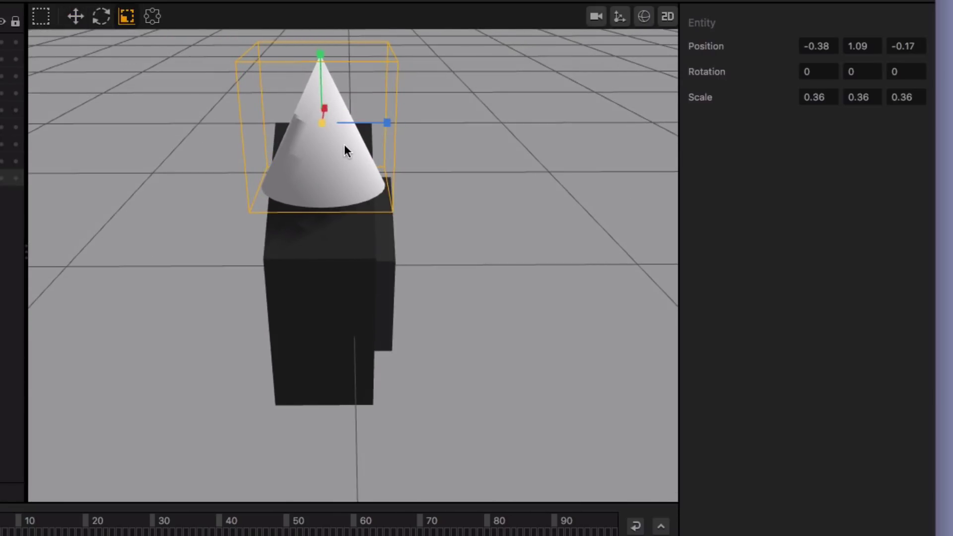
left_click_drag(320, 121, 308, 147)
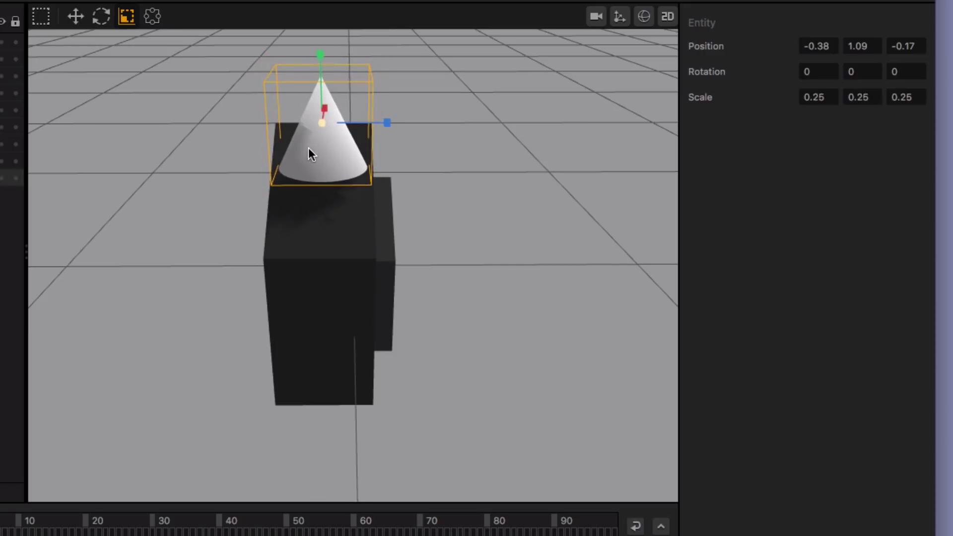
middle_click_drag(308, 148, 299, 212)
scroll(311, 210, "up", 5)
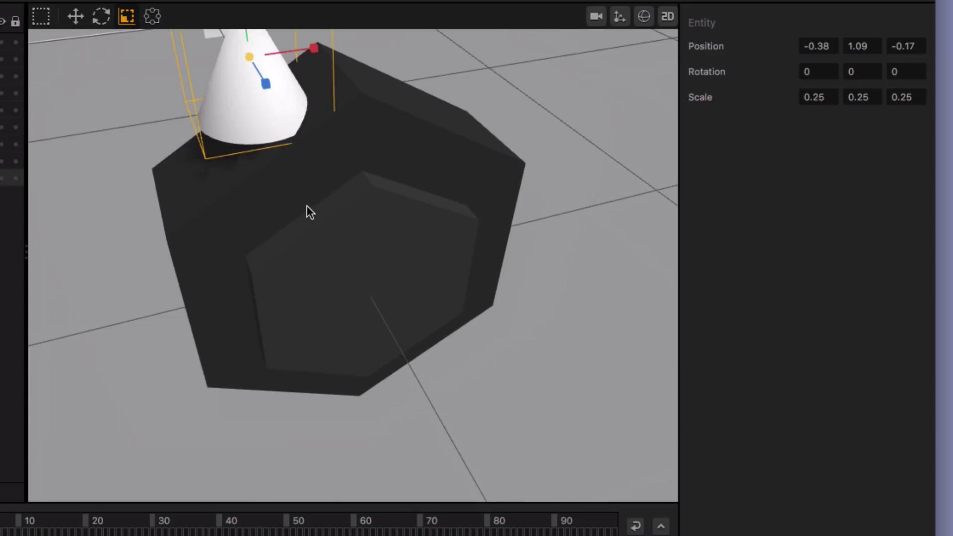
scroll(301, 188, "down", 8)
scroll(300, 214, "up", 5)
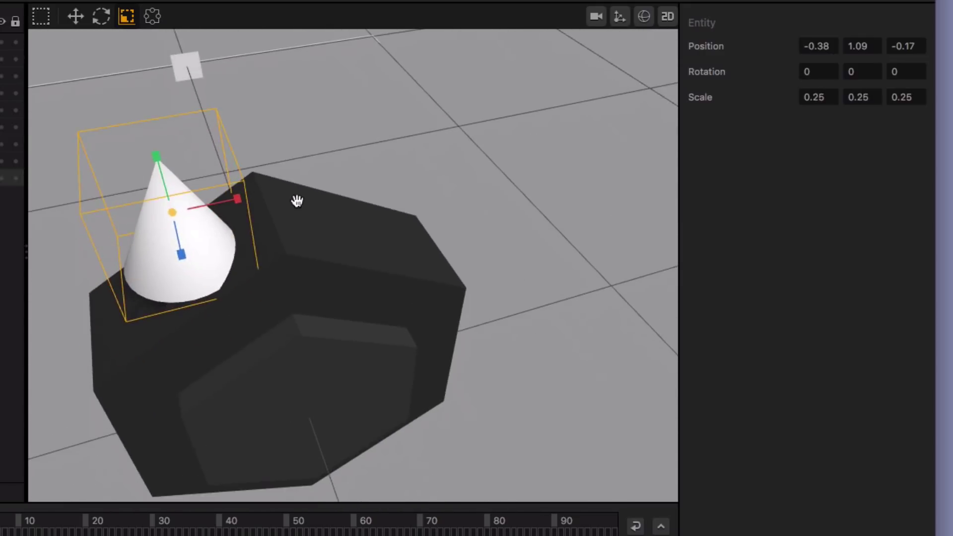
middle_click_drag(307, 192, 291, 215)
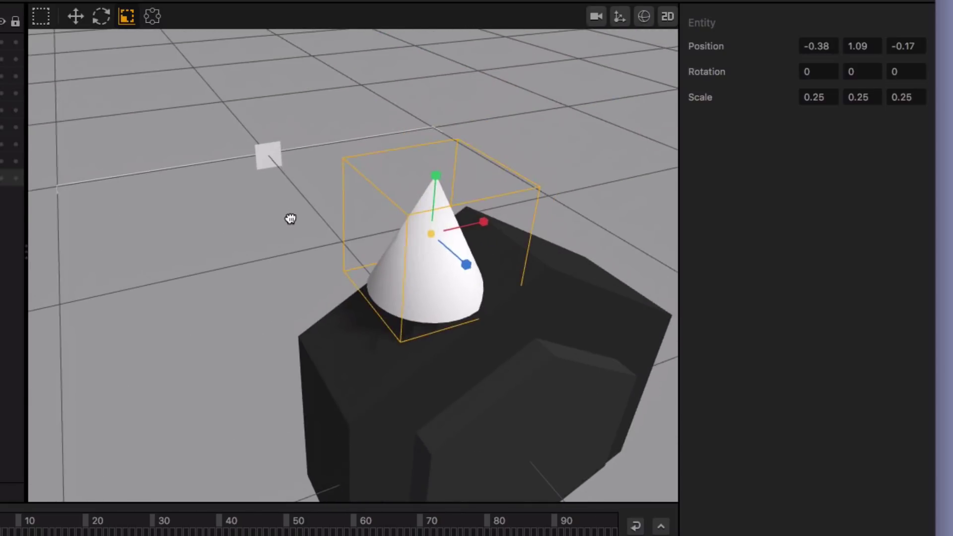
middle_click_drag(415, 273, 358, 298)
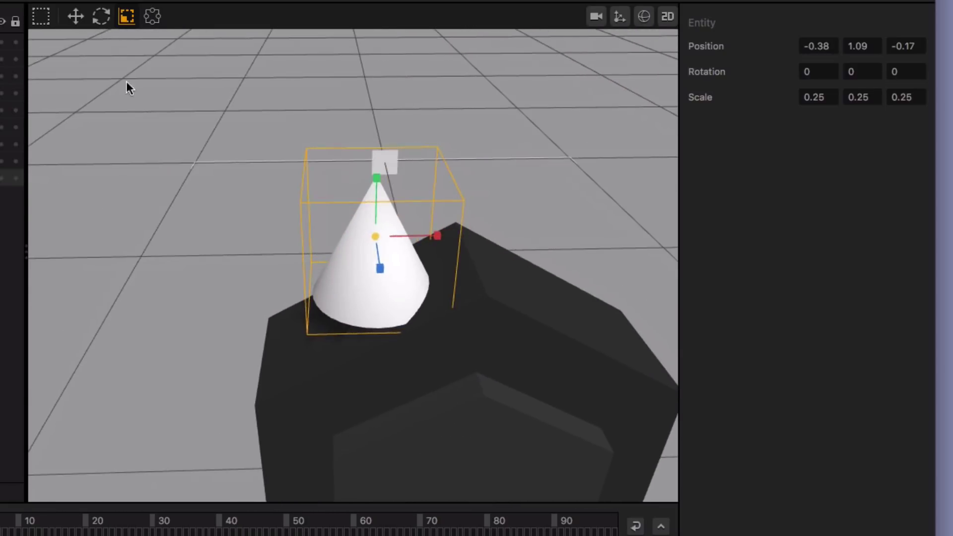
- Tilt the cone to 30 degrees on Rotation Z
left_click(99, 18)
middle_click_drag(333, 188, 334, 194)
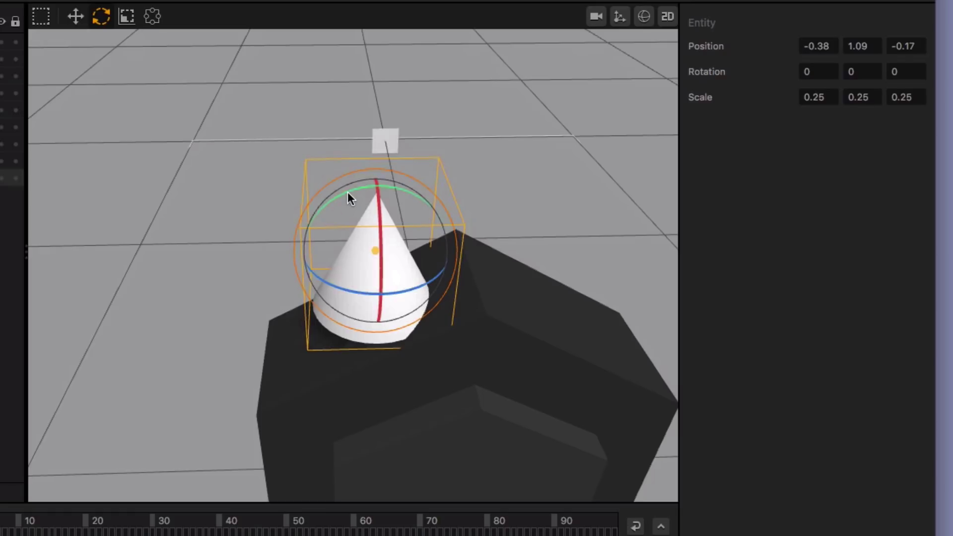
left_click_drag(347, 192, 325, 209)
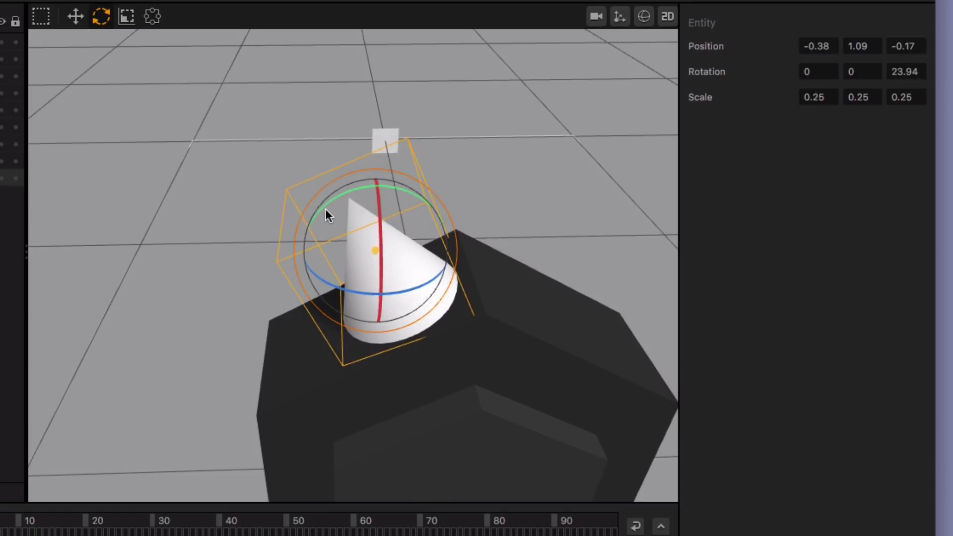
middle_click_drag(332, 222, 353, 227)
left_click(906, 70)
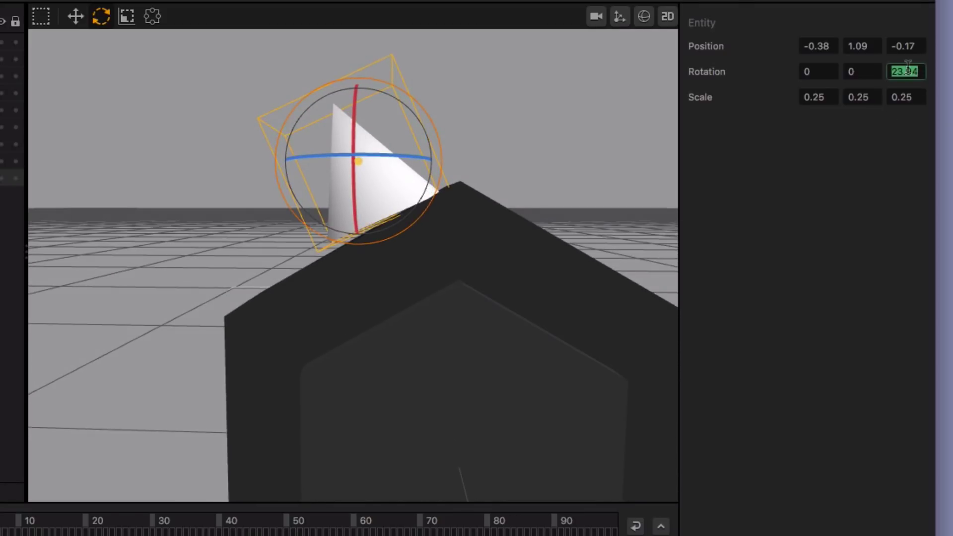
type("25")
key("Tab")
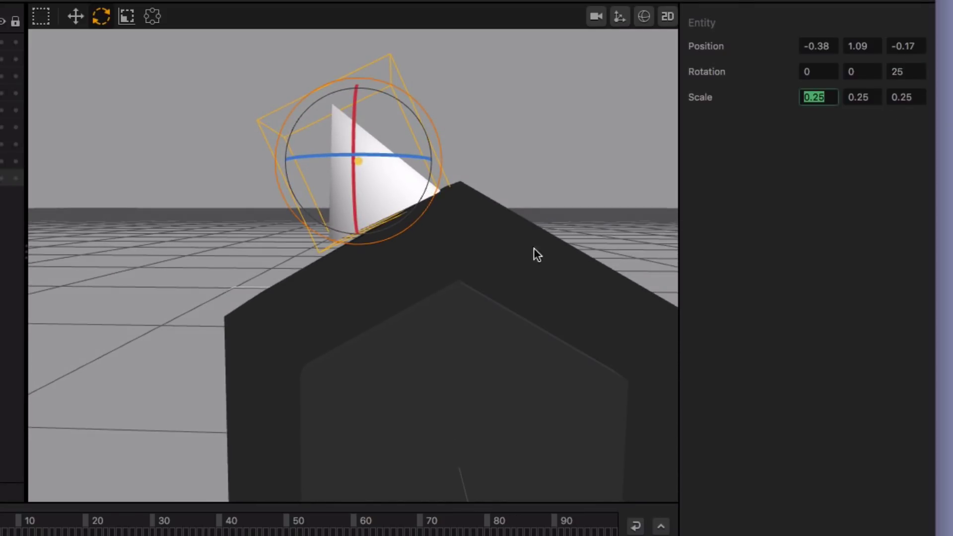
scroll(470, 285, "up", 2)
scroll(470, 288, "down", 2)
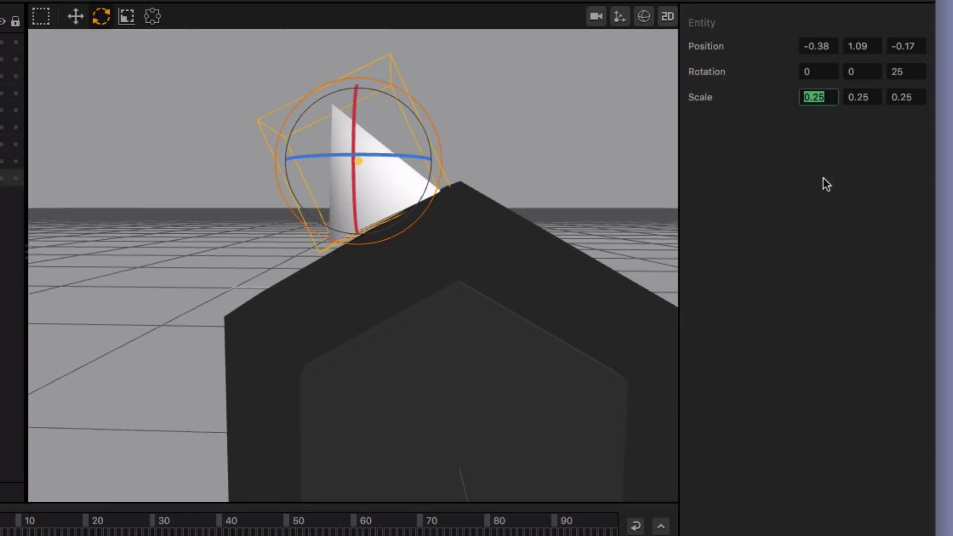
left_click(908, 69)
type("30")
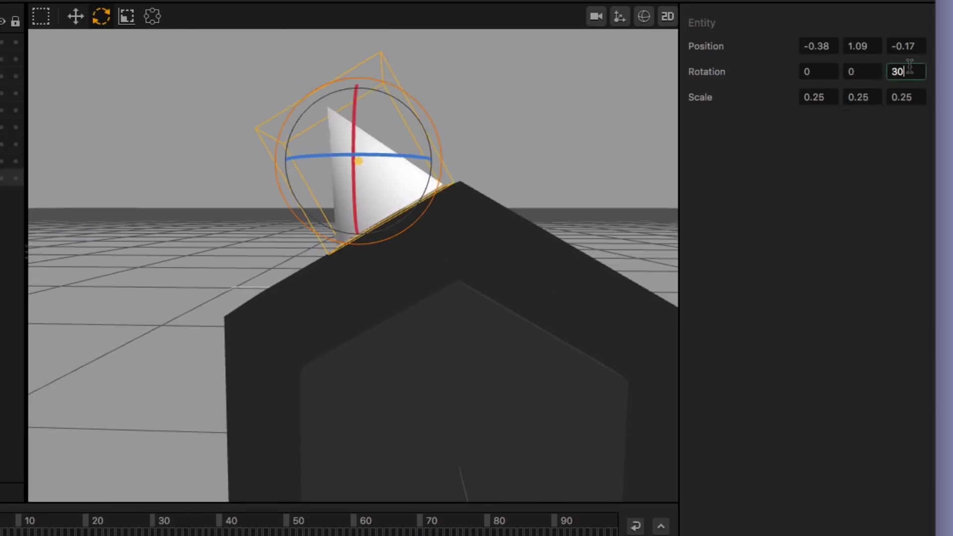
- Seat the tilted cone on the hexagon's upper-left edge at -0.56, 0.94
left_click(77, 19)
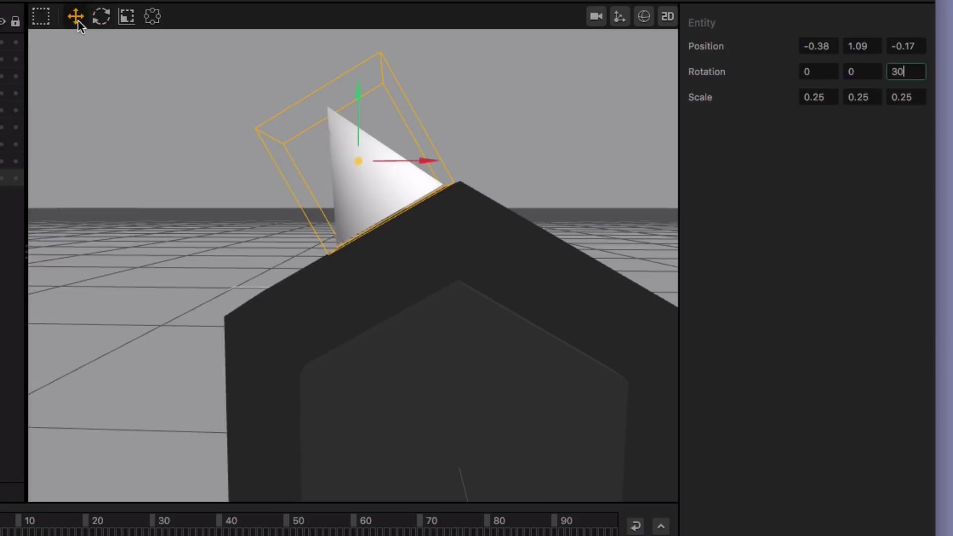
scroll(372, 149, "down", 3)
scroll(365, 171, "up", 2)
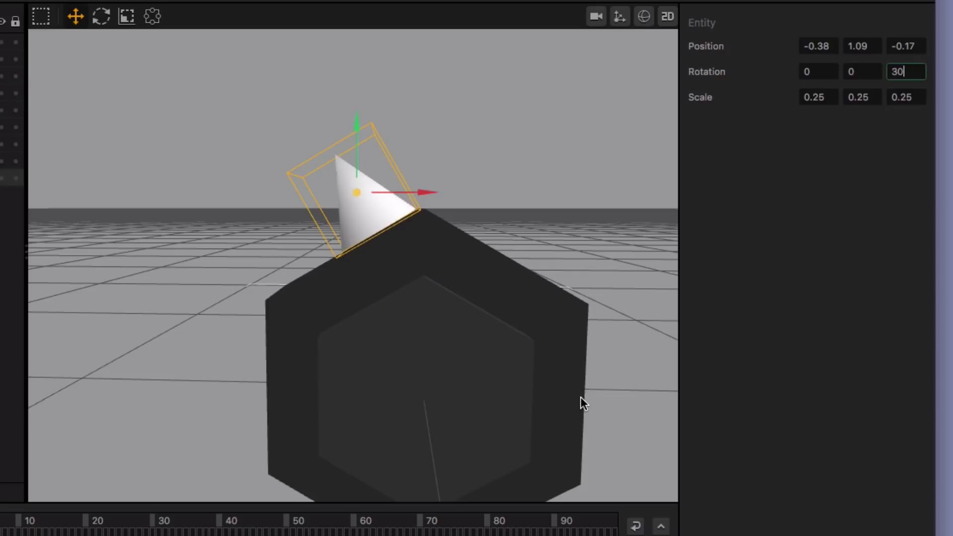
scroll(538, 441, "down", 1)
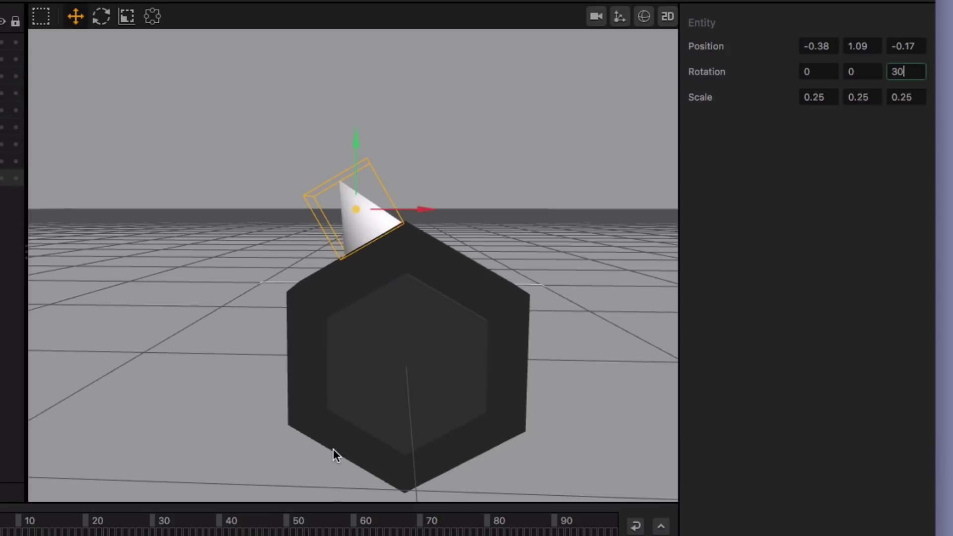
left_click_drag(352, 134, 352, 141)
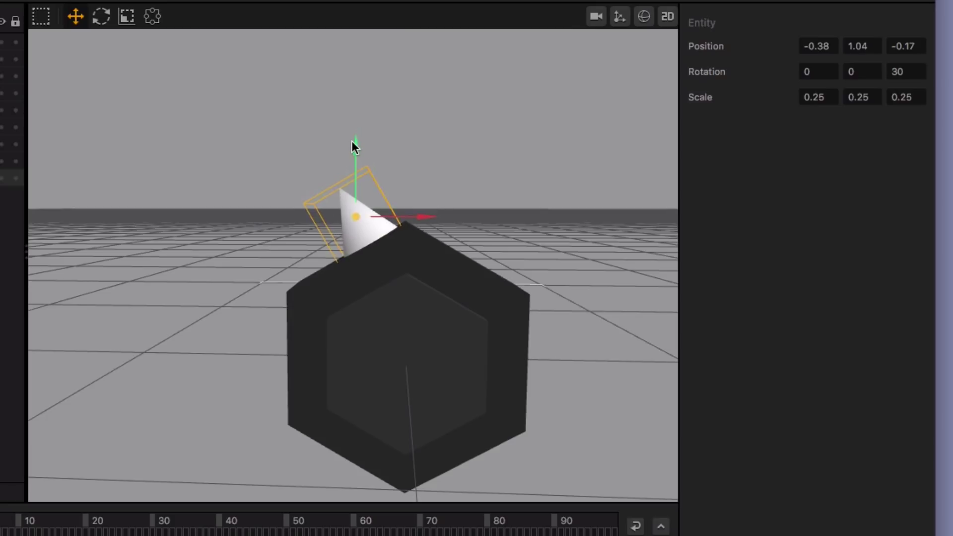
left_click_drag(415, 215, 388, 221)
left_click_drag(331, 145, 332, 160)
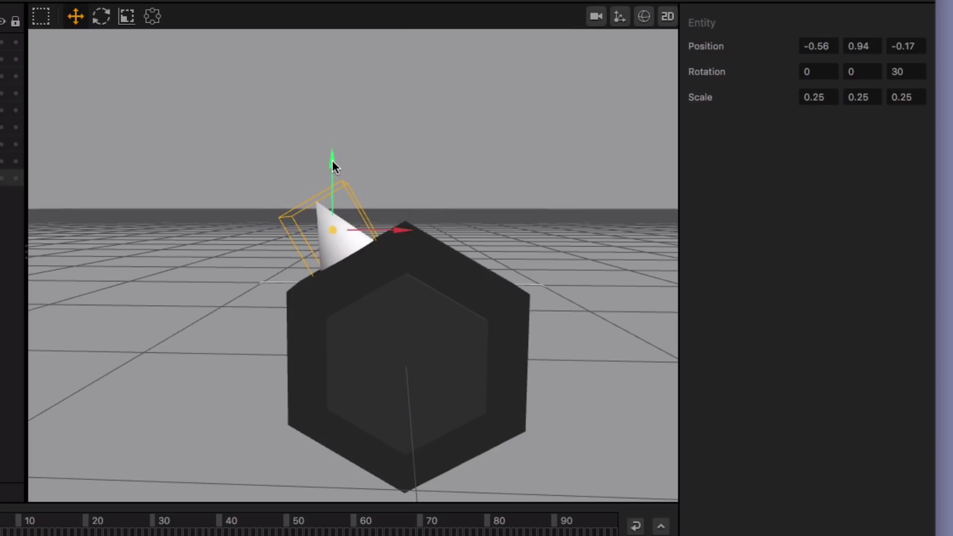
- Duplicate the cone, mirror its tilt to -30 degrees, and set it on the upper-right edge
key("super+d")
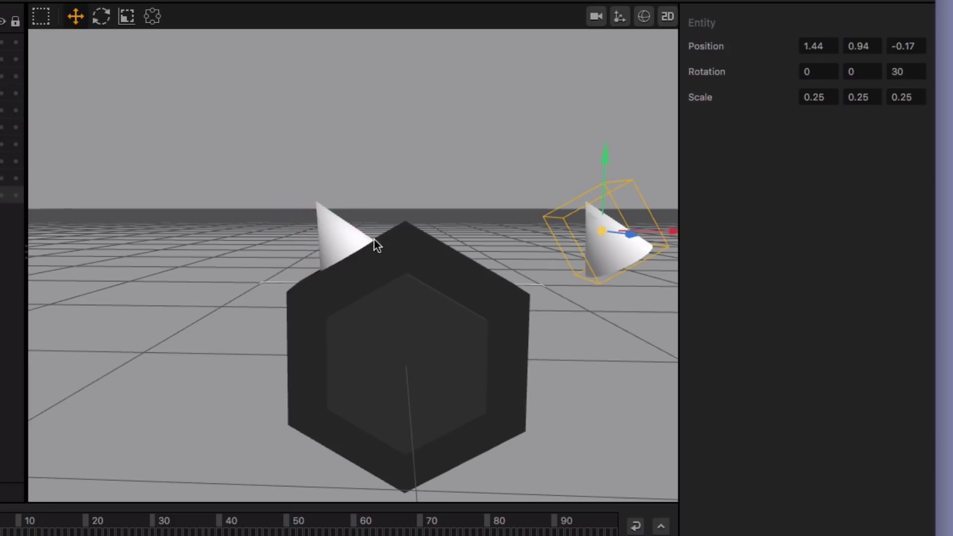
left_click_drag(662, 230, 520, 229)
left_click(888, 71)
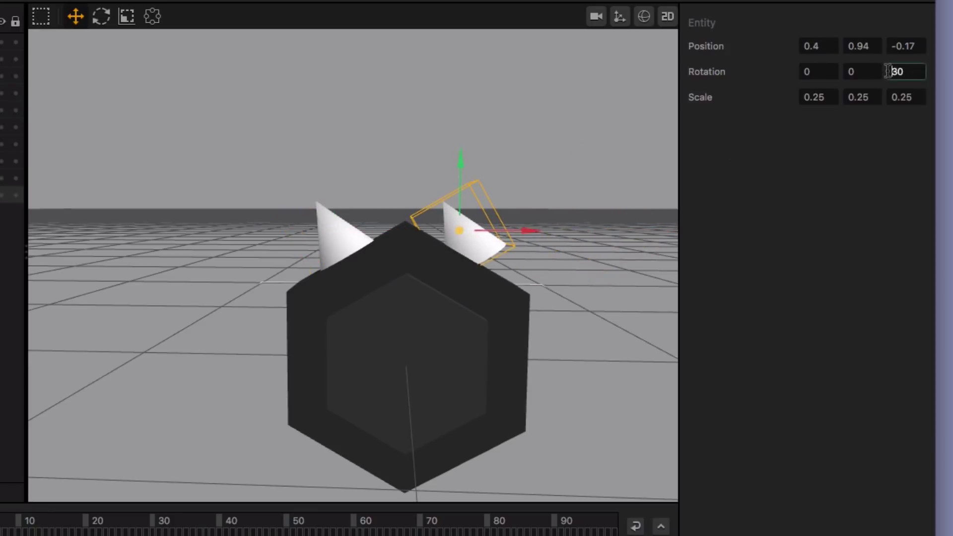
type("-")
key("Return")
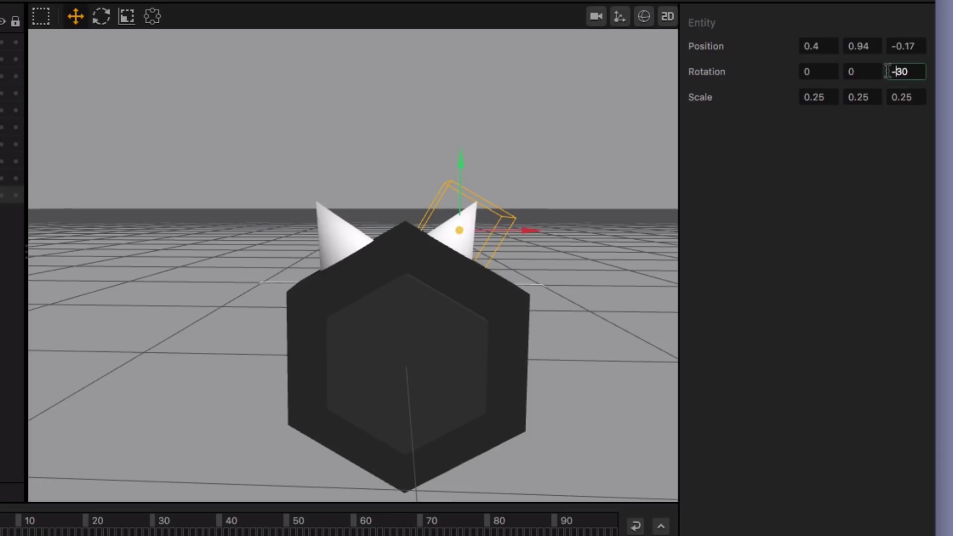
left_click_drag(522, 227, 546, 233)
left_click_drag(484, 160, 485, 167)
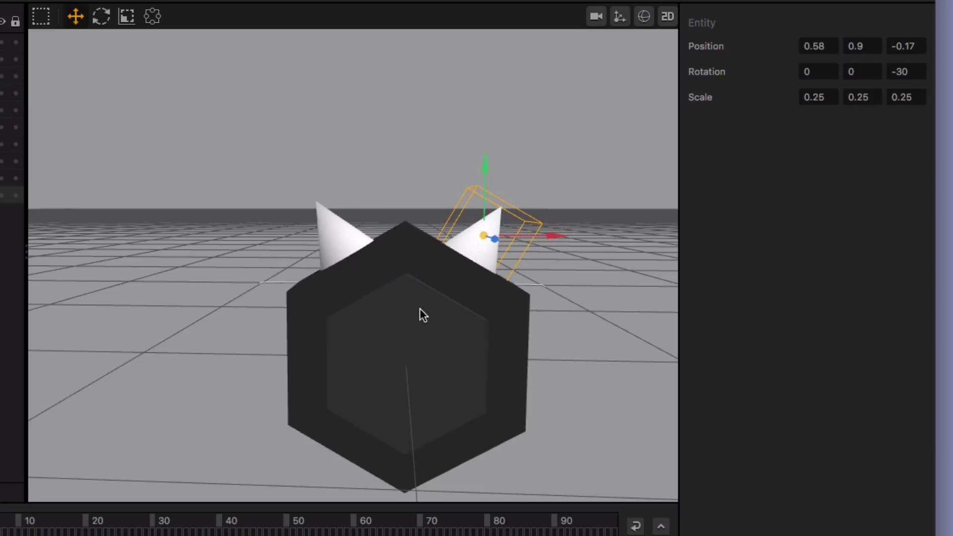
- Move the left cone to the hexagon's left side at mid-height, X -1.03, rotated 90 degrees
scroll(431, 341, "down", 3)
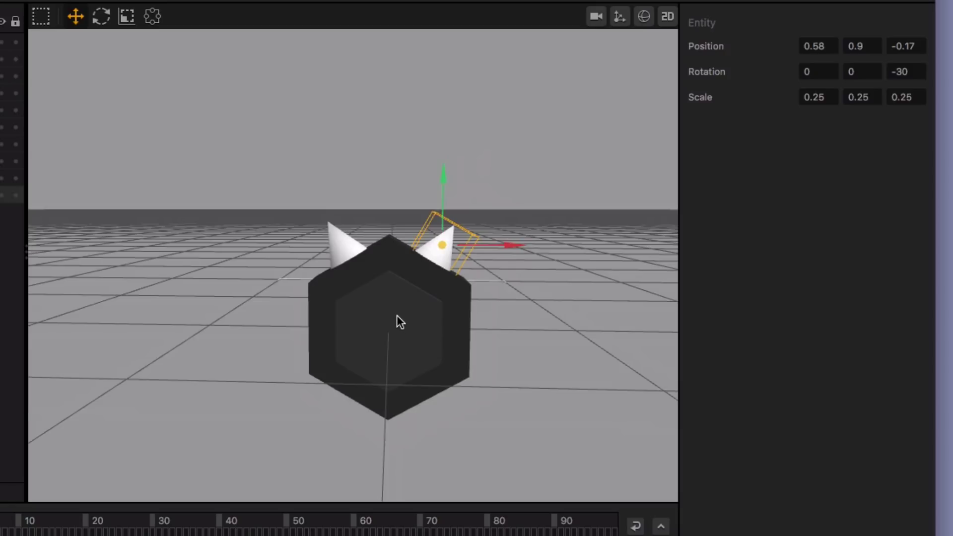
scroll(400, 321, "up", 2)
left_click(331, 248)
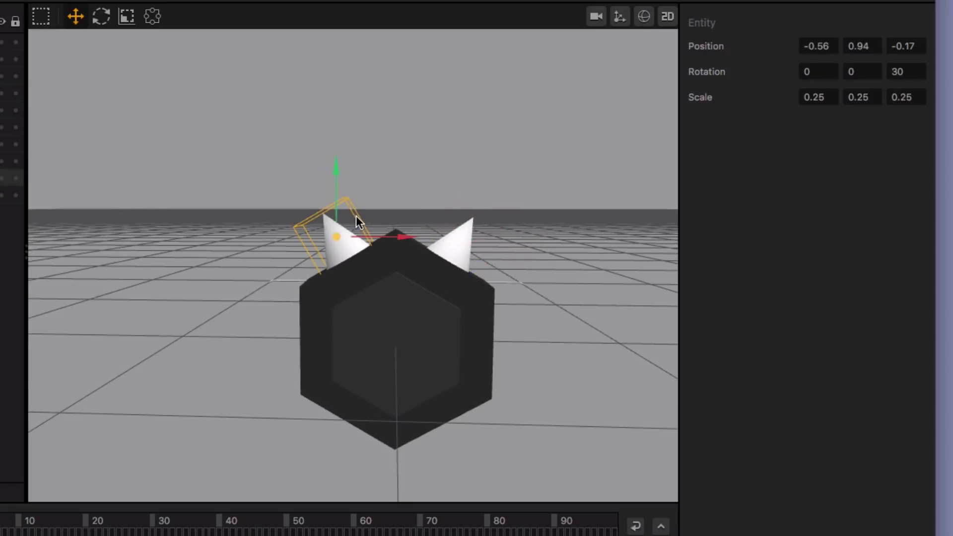
left_click_drag(358, 222, 126, 229)
left_click_drag(128, 176, 132, 278)
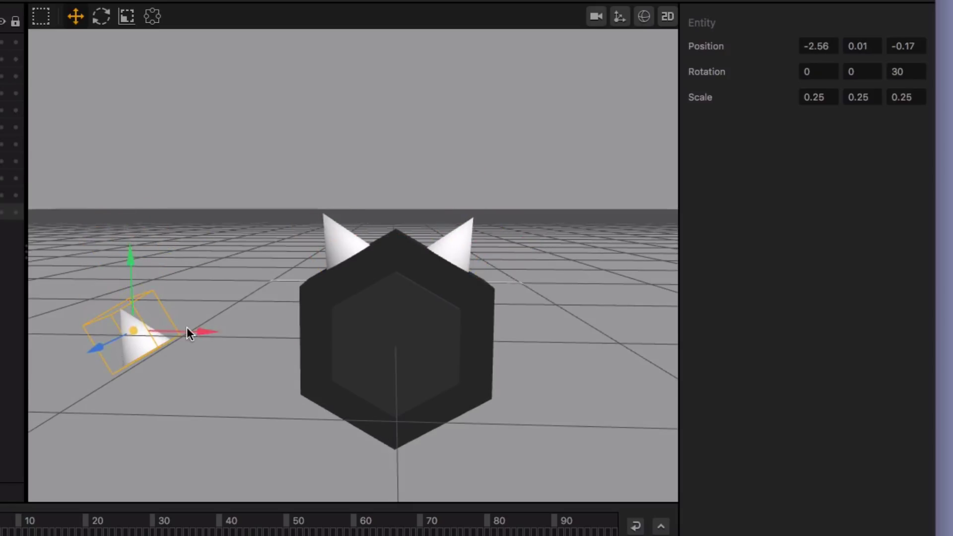
left_click_drag(189, 329, 333, 356)
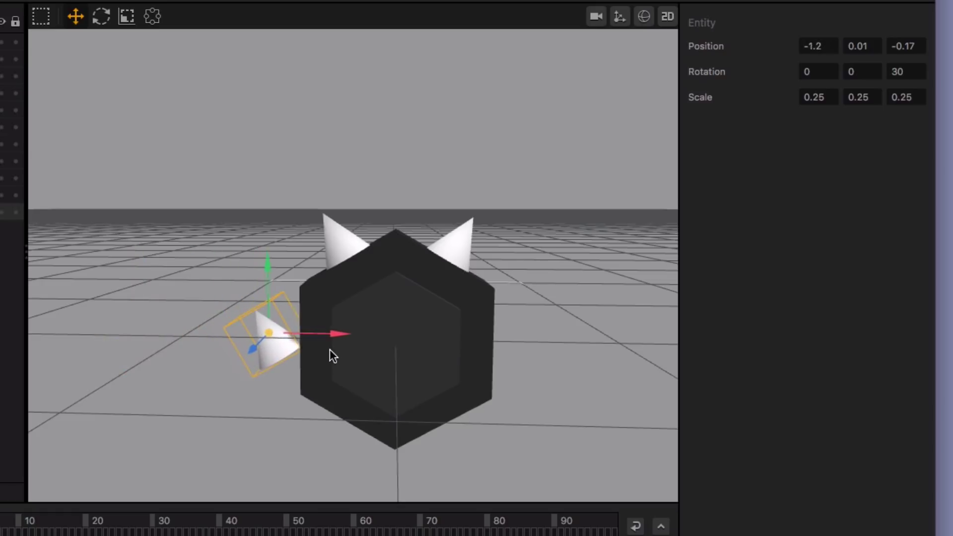
left_click(898, 70)
type("90")
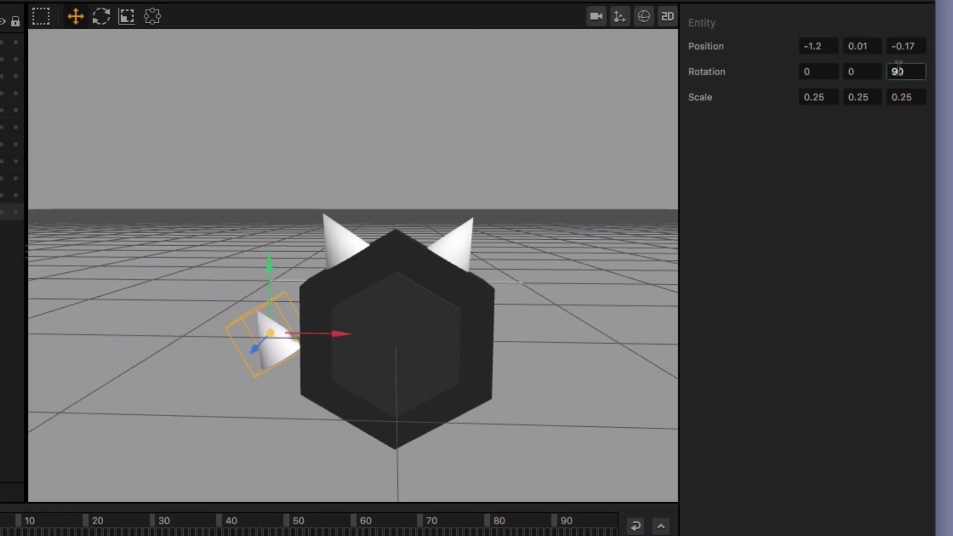
key("Tab")
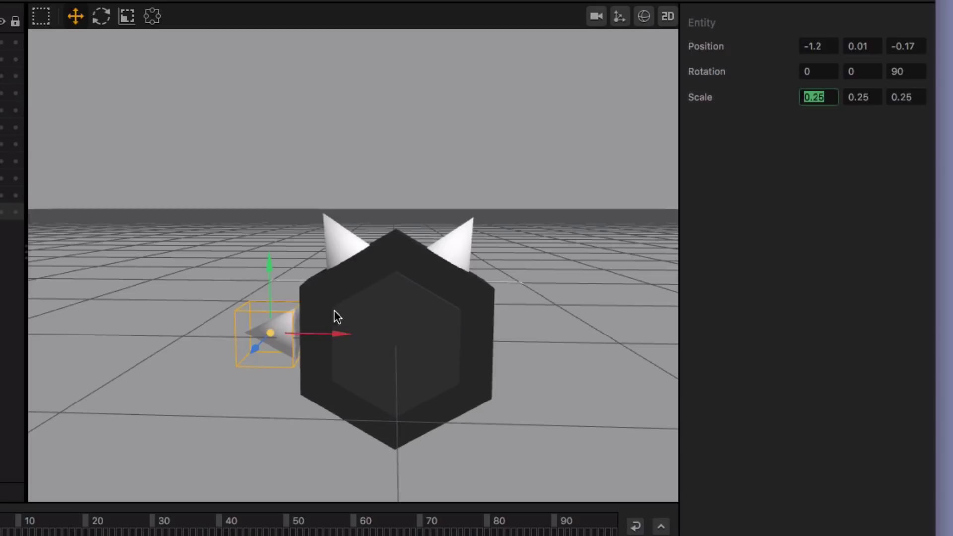
left_click(346, 336)
left_click_drag(344, 332, 362, 338)
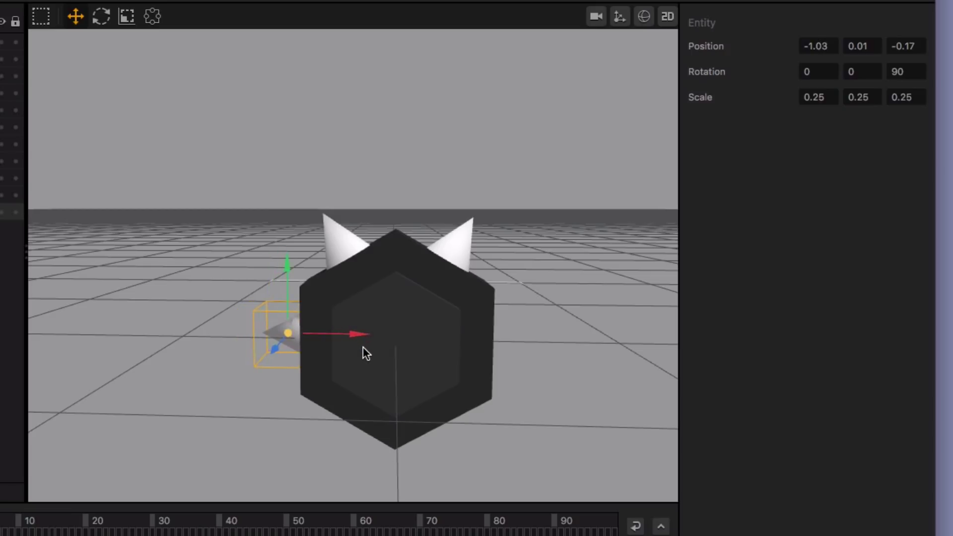
- Add a copy on the hexagon's right side at X 1.44, rotated -90 degrees
key("Left")
key("Left")
left_click_drag(138, 331, 608, 372)
left_click(890, 71)
type("-")
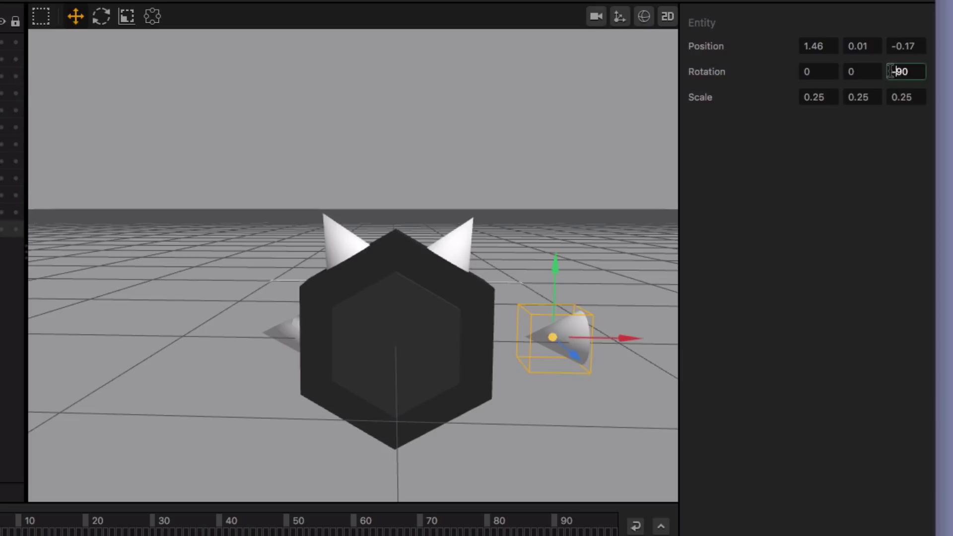
key("Return")
left_click_drag(638, 342, 587, 342)
left_click(453, 243)
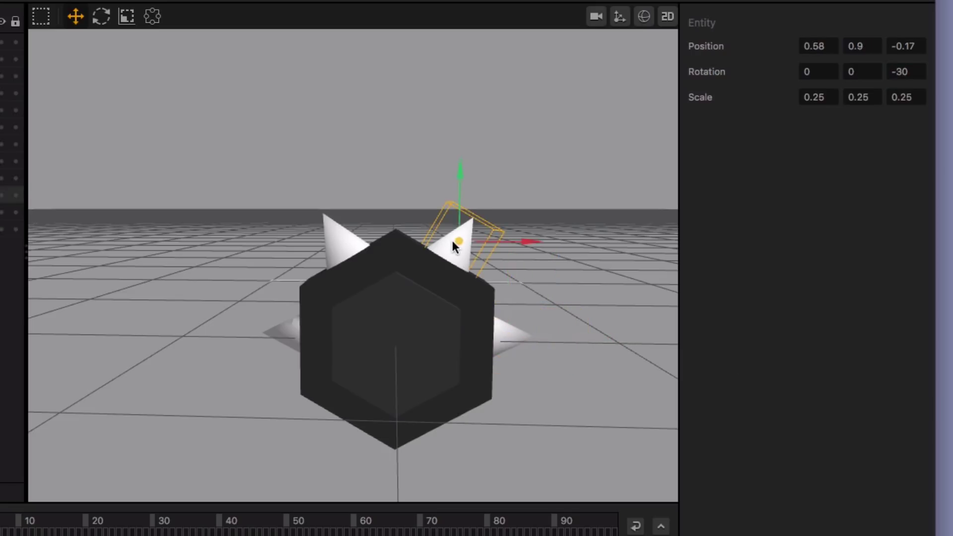
- Duplicate the upper-right cone into a lower-left spike at X -0.5, Y -0.95, rotated 150 degrees
key("ctrl+d")
left_click_drag(469, 244, 473, 126)
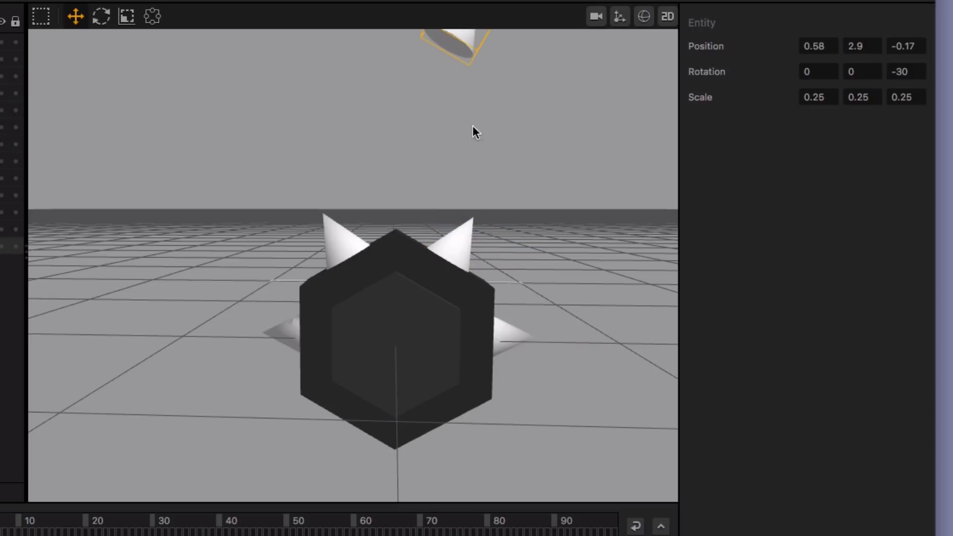
scroll(475, 79, "down", 2)
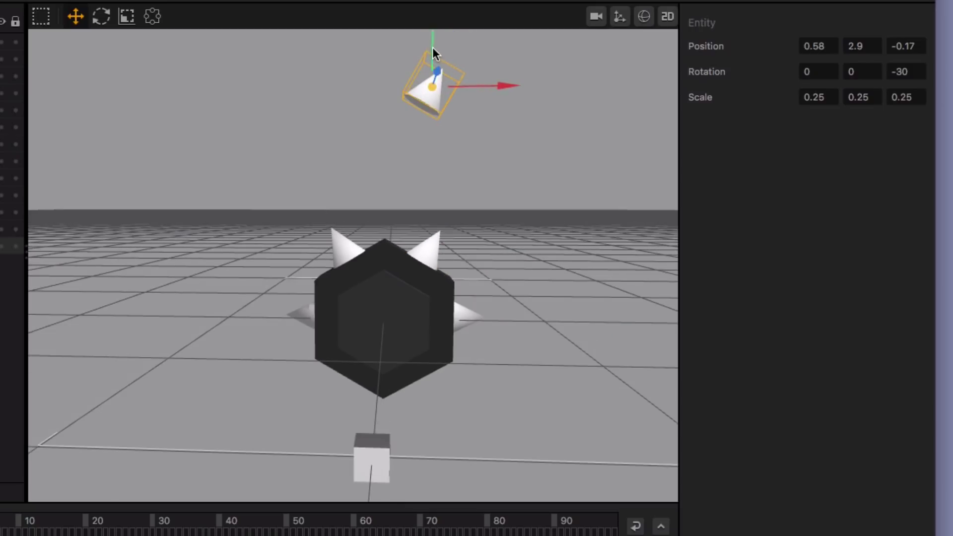
left_click_drag(433, 47, 425, 305)
scroll(432, 291, "up", 2)
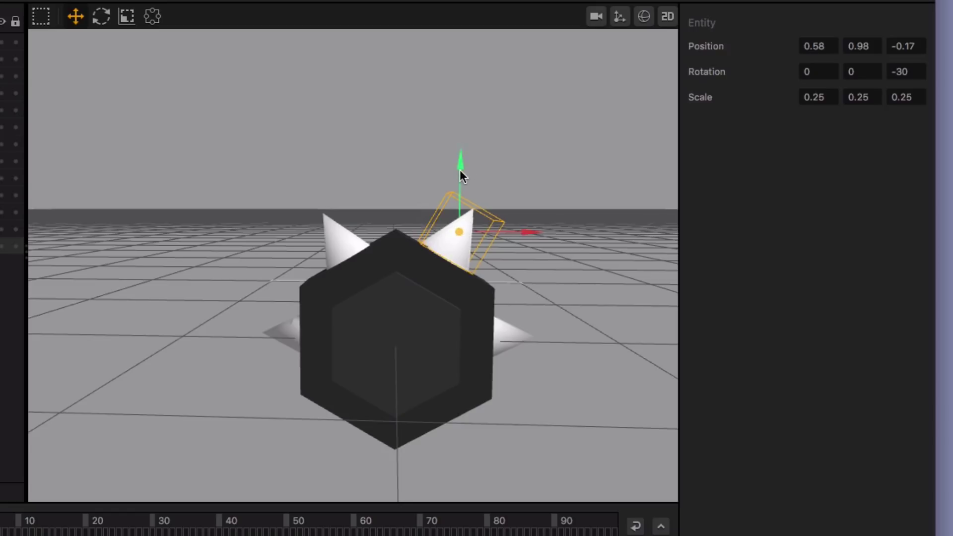
left_click_drag(460, 171, 469, 407)
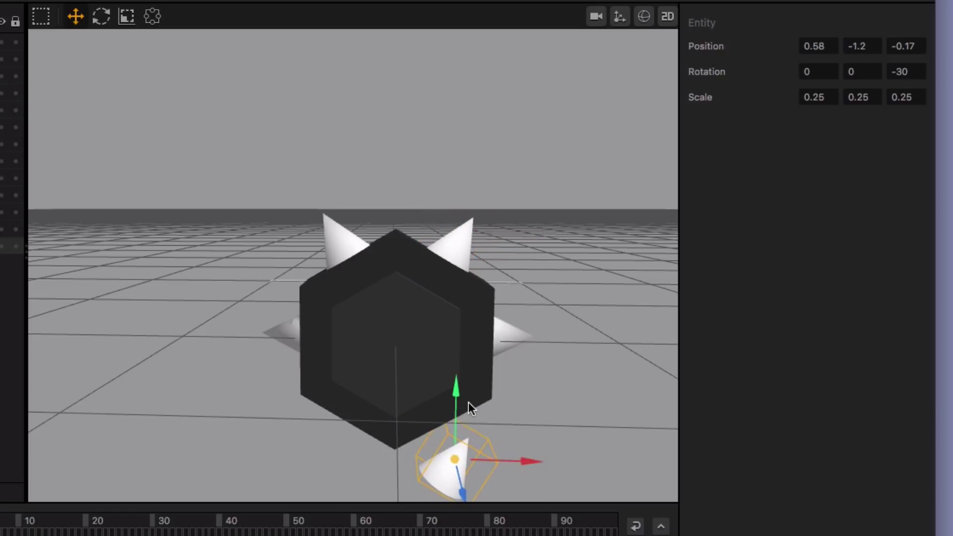
left_click(918, 71)
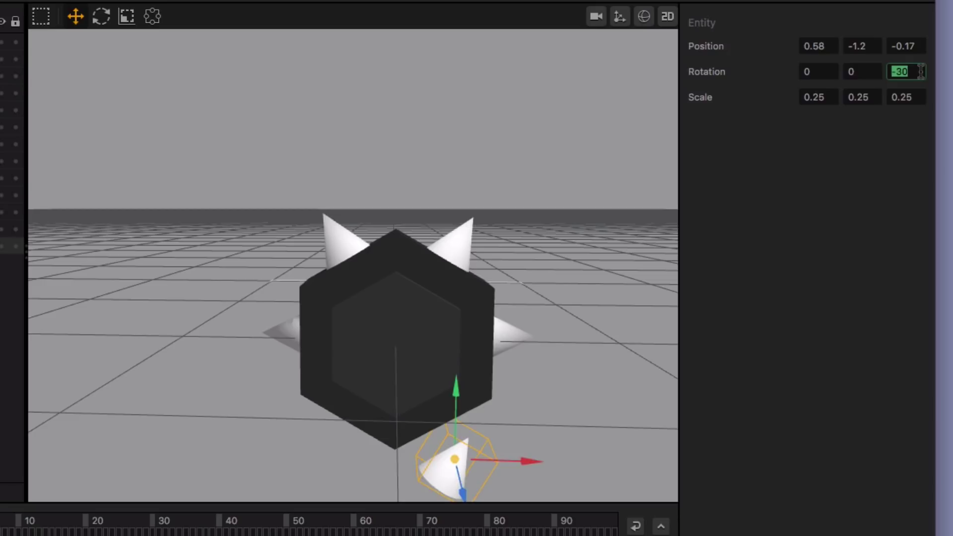
type("150")
key("Return")
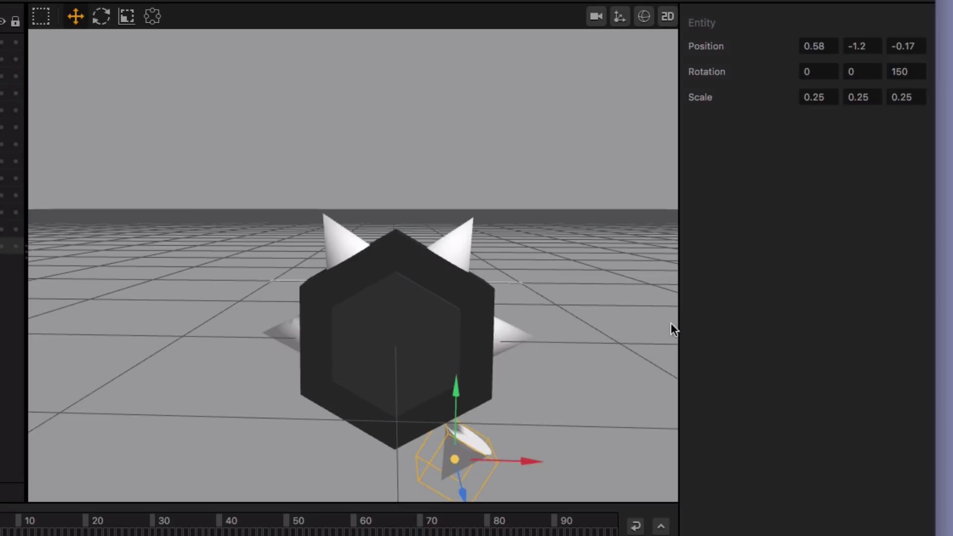
left_click_drag(521, 465, 405, 465)
left_click_drag(344, 386, 337, 361)
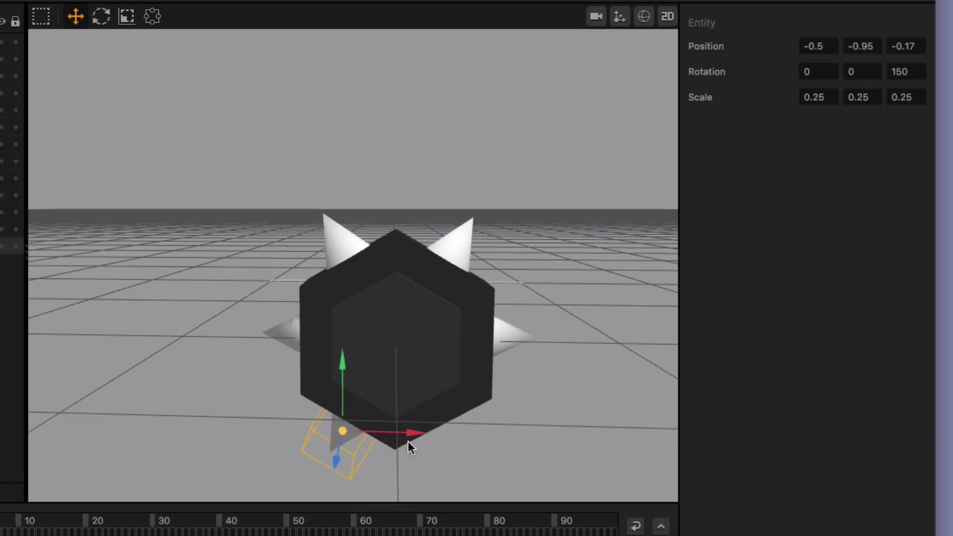
- Add a lower-right spike at X 0.53 rotated -150 degrees against the hexagon
left_click_drag(408, 440, 430, 450)
left_click(904, 72)
left_click(892, 72)
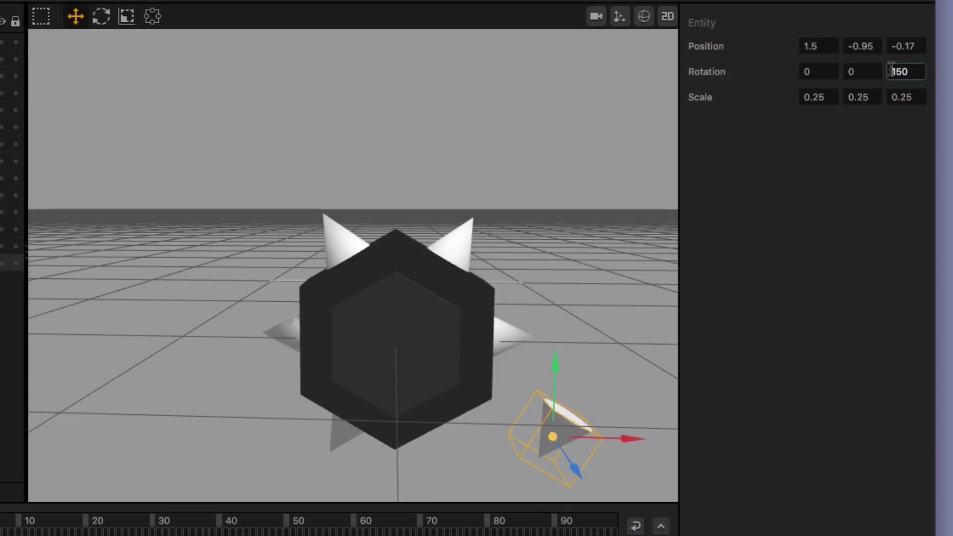
type("-")
left_click(827, 242)
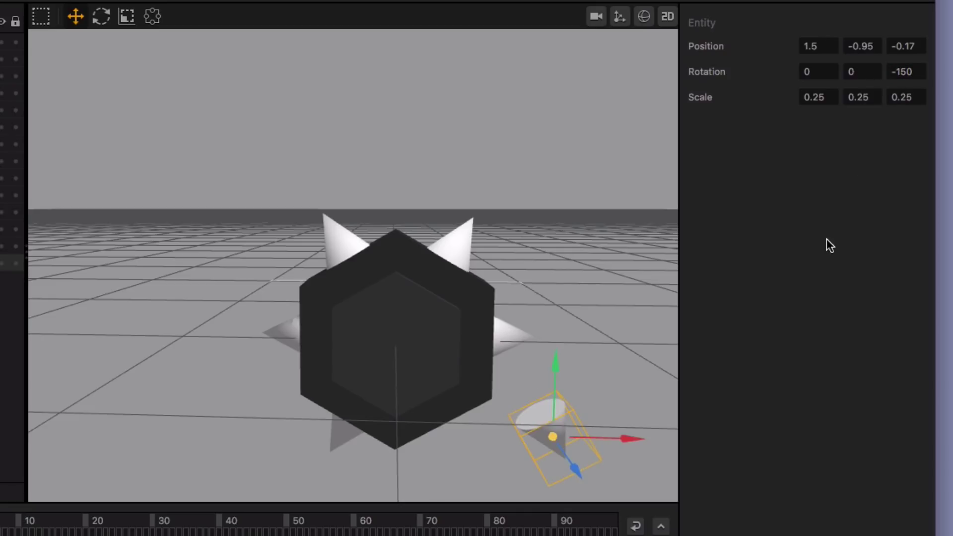
left_click_drag(618, 439, 514, 433)
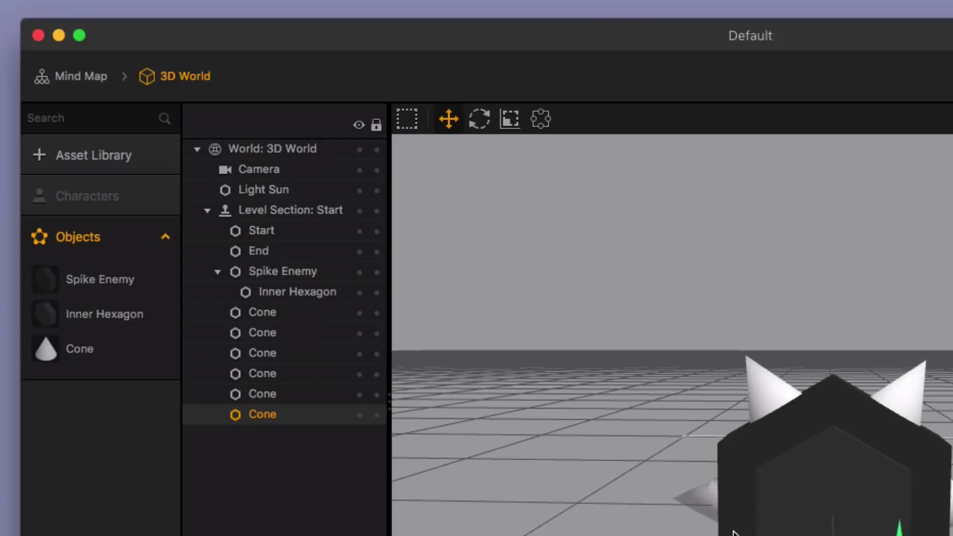
- Select all six Cone rows and parent them under Spike Enemy
left_click(283, 319)
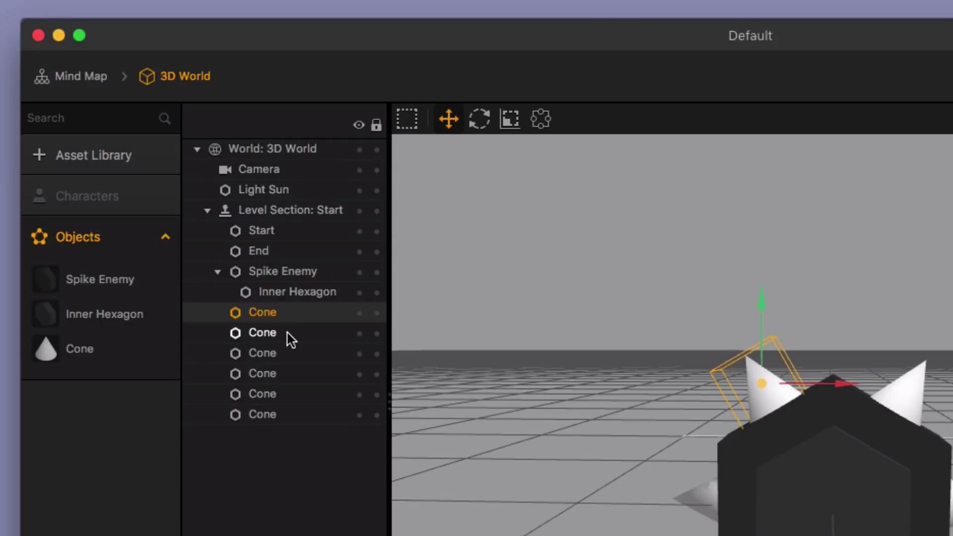
left_click(289, 333, "shift")
left_click(291, 353, "shift")
left_click(288, 376, "shift")
left_click(290, 395, "shift")
left_click(263, 413, "shift")
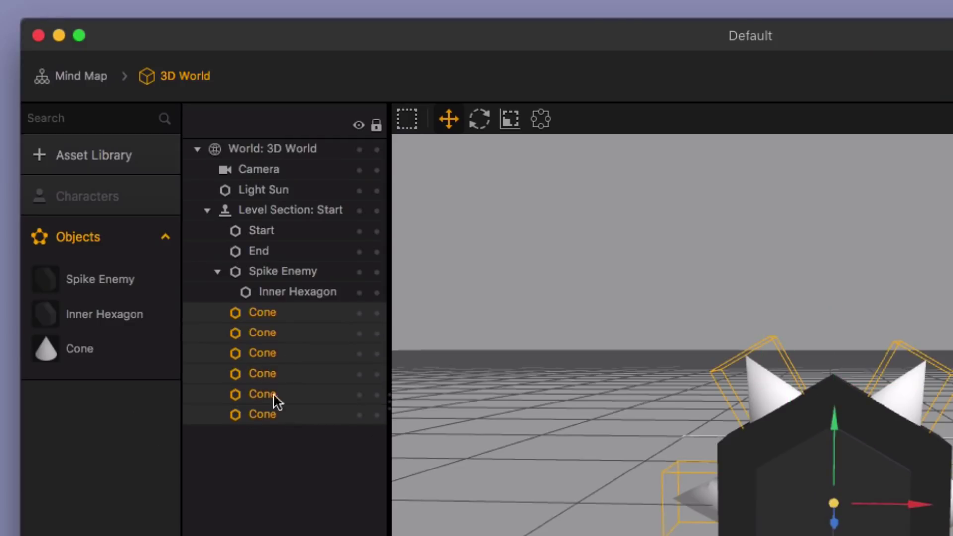
left_click_drag(274, 314, 293, 277)
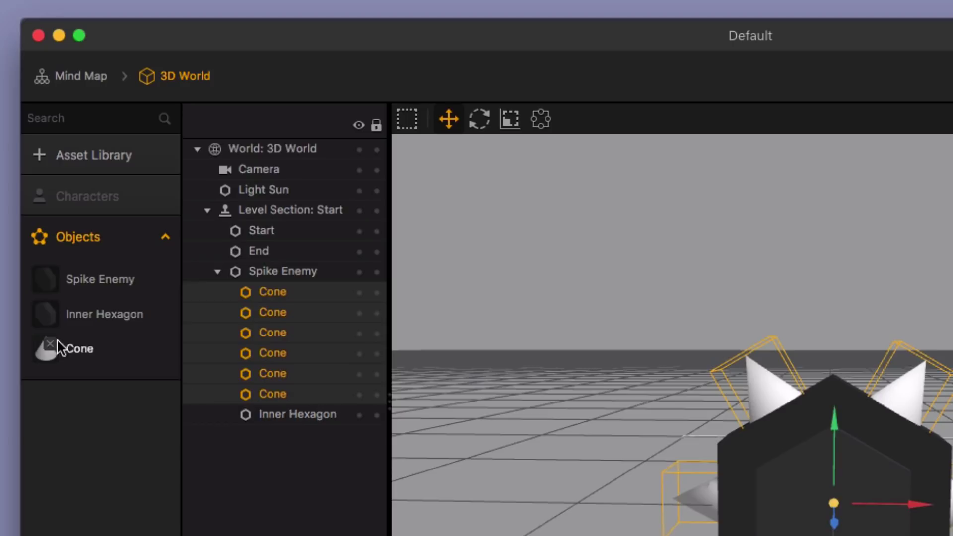
- Set the Collision Group of the Cone and Inner Hexagon assets to Enemy
left_click(79, 349)
left_click(952, 192)
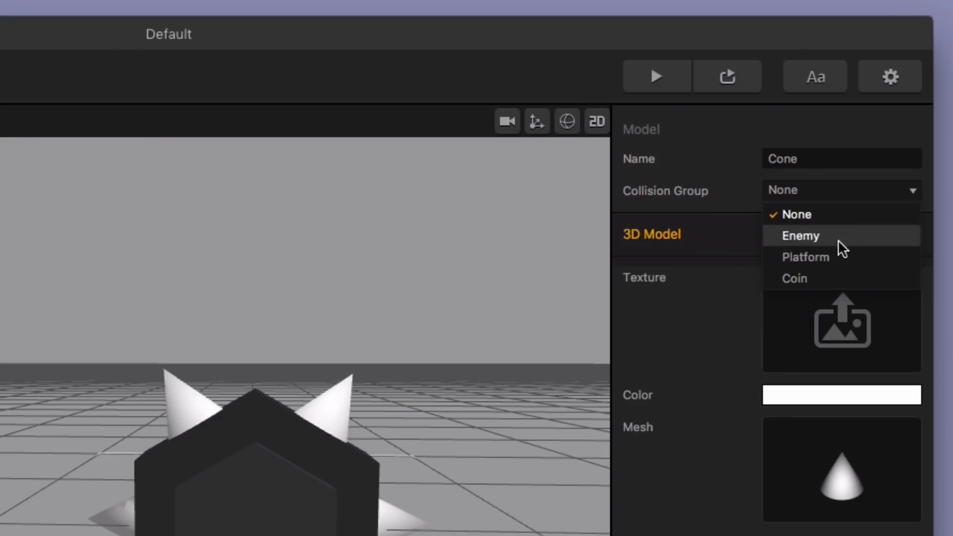
left_click(821, 241)
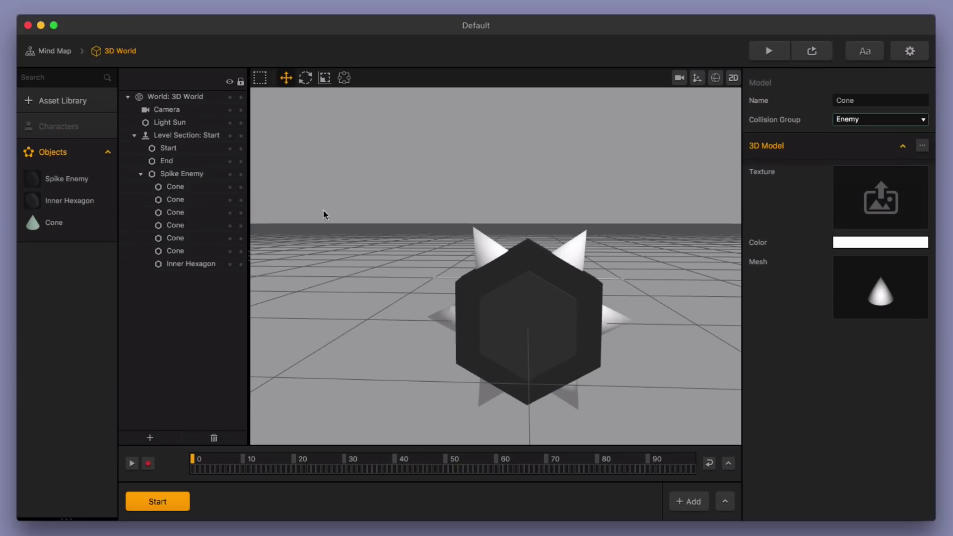
left_click(92, 205)
left_click(889, 118)
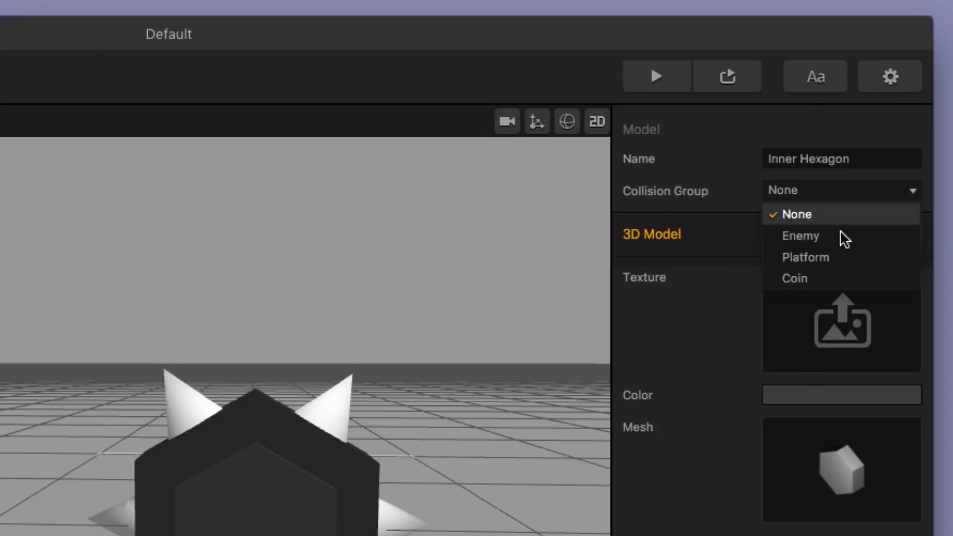
left_click(813, 236)
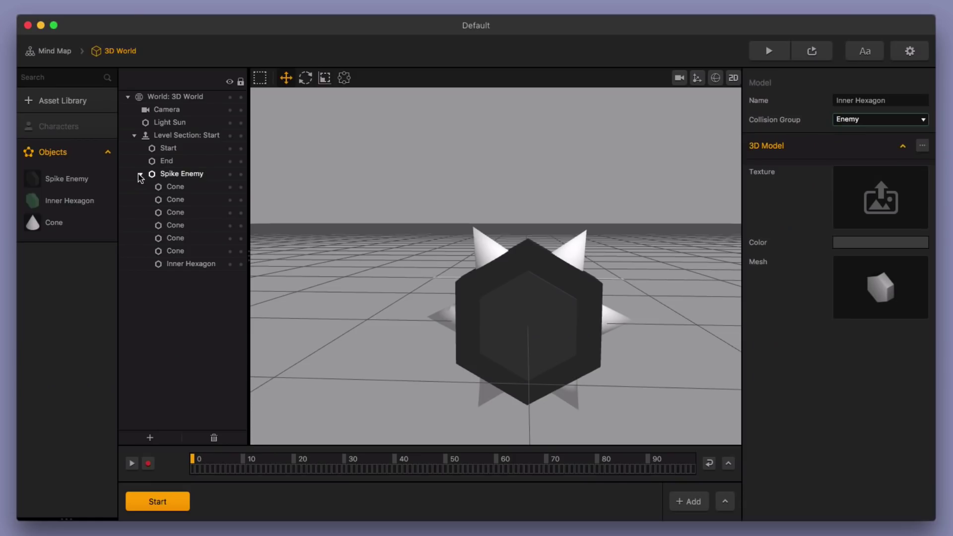
left_click(140, 174)
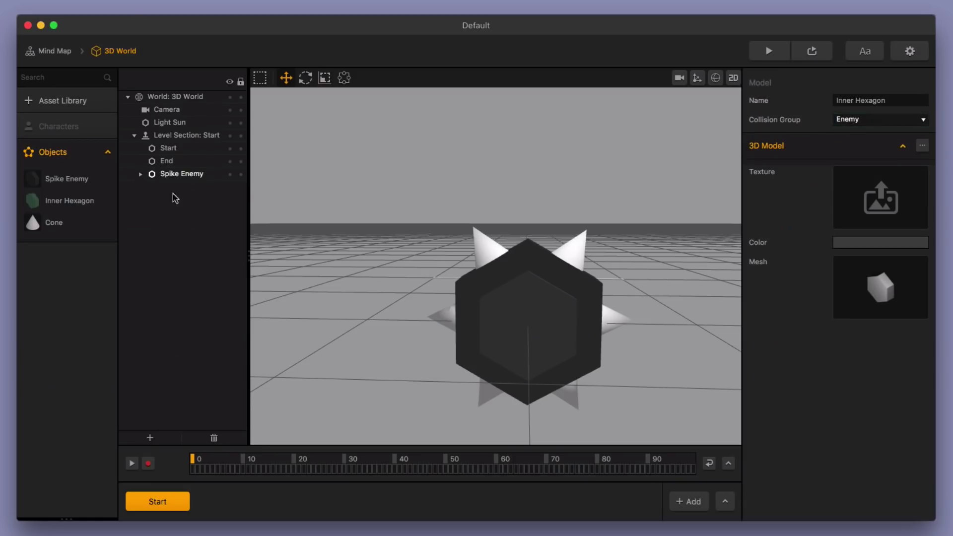
scroll(569, 340, "down", 3)
left_click_drag(523, 316, 615, 315)
scroll(579, 329, "up", 3)
left_click_drag(704, 323, 546, 346)
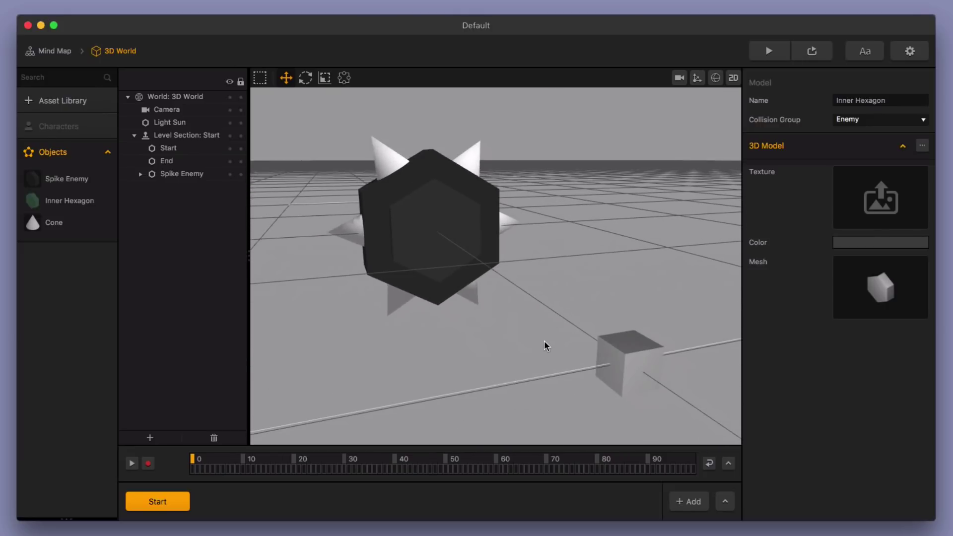